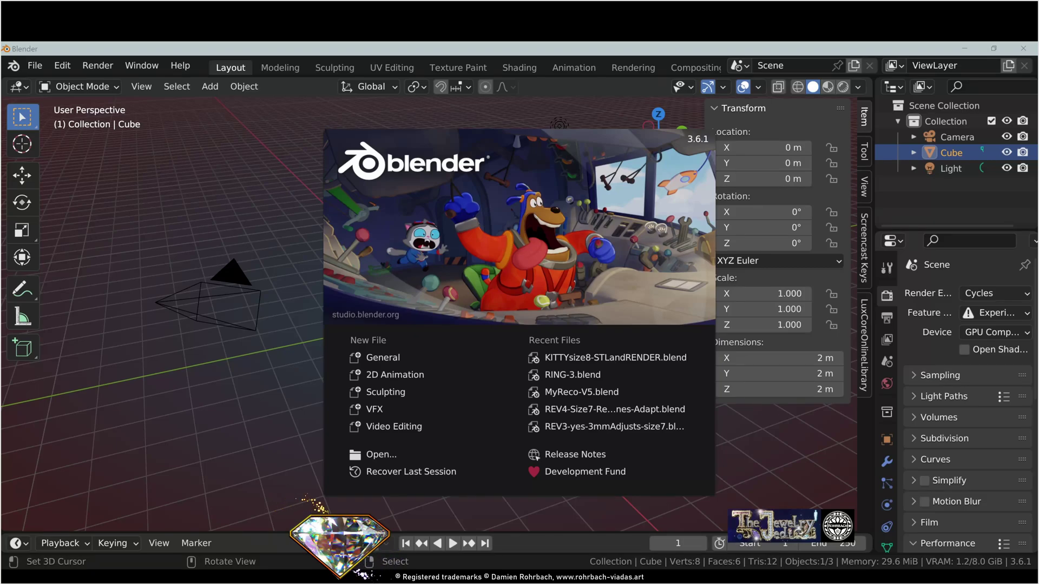
Add a Subdivision Surface modifier to the cube with 3 viewport levels and shade the object smooth.
{"action": "left_click", "coordinate": [886, 462]}
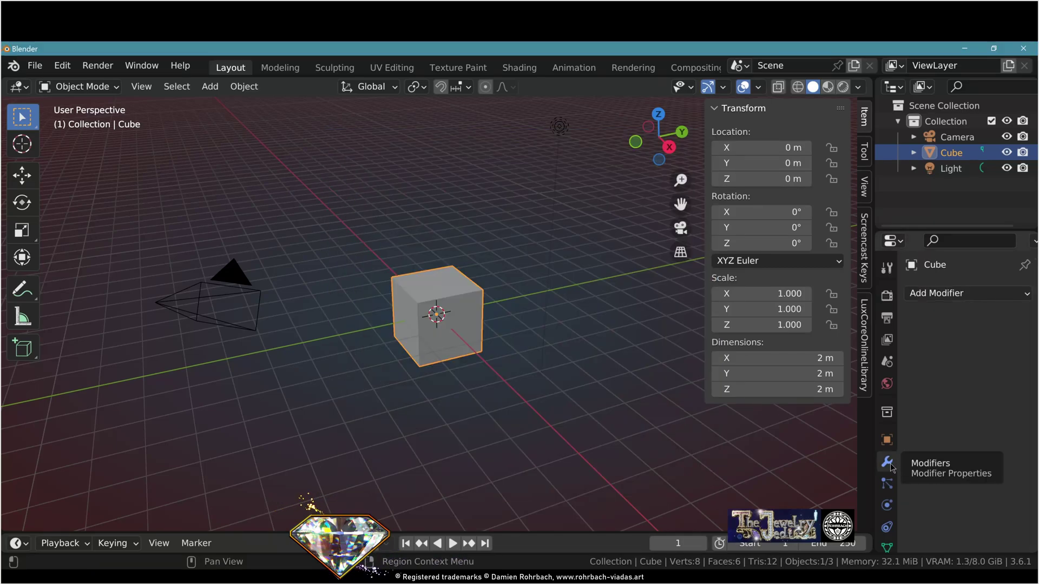
{"action": "left_click", "coordinate": [976, 294]}
{"action": "left_click", "coordinate": [684, 549]}
{"action": "left_click_drag", "start_coordinate": [979, 382], "coordinate": [1002, 382]}
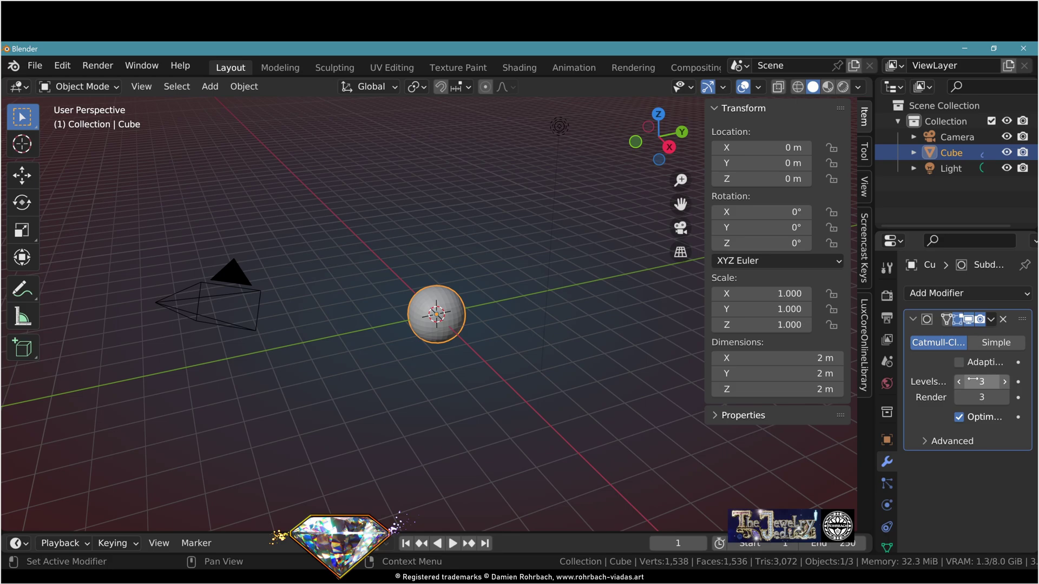
{"action": "left_click", "coordinate": [244, 86]}
{"action": "left_click", "coordinate": [295, 429]}
Add a mesh plane as the floor, scaled to about 13.7 and lowered about 0.66 m along Z beneath the sphere.
{"action": "left_click", "coordinate": [210, 86]}
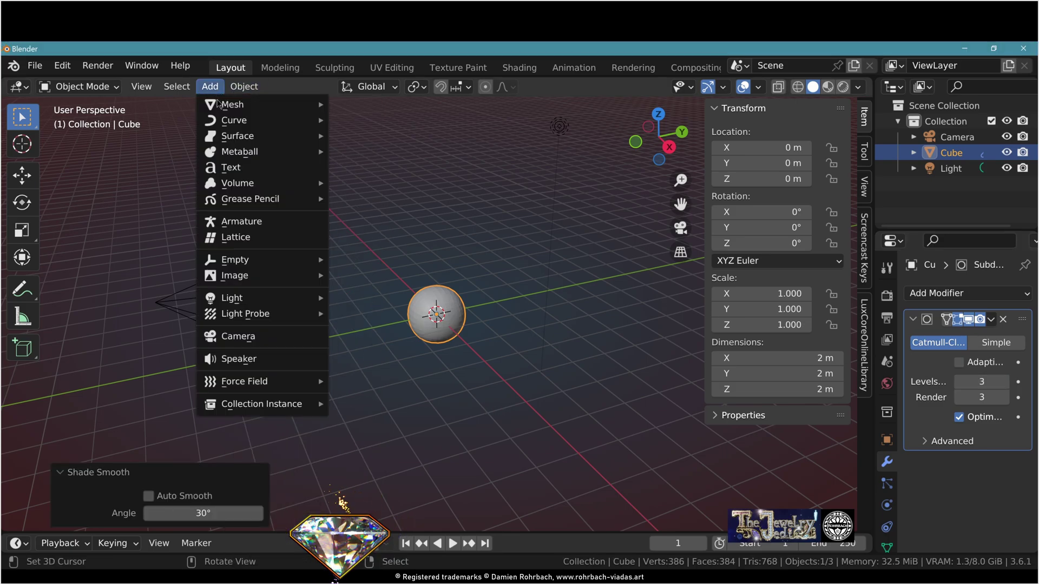
{"action": "mouse_move", "coordinate": [227, 105]}
{"action": "left_click", "coordinate": [357, 105]}
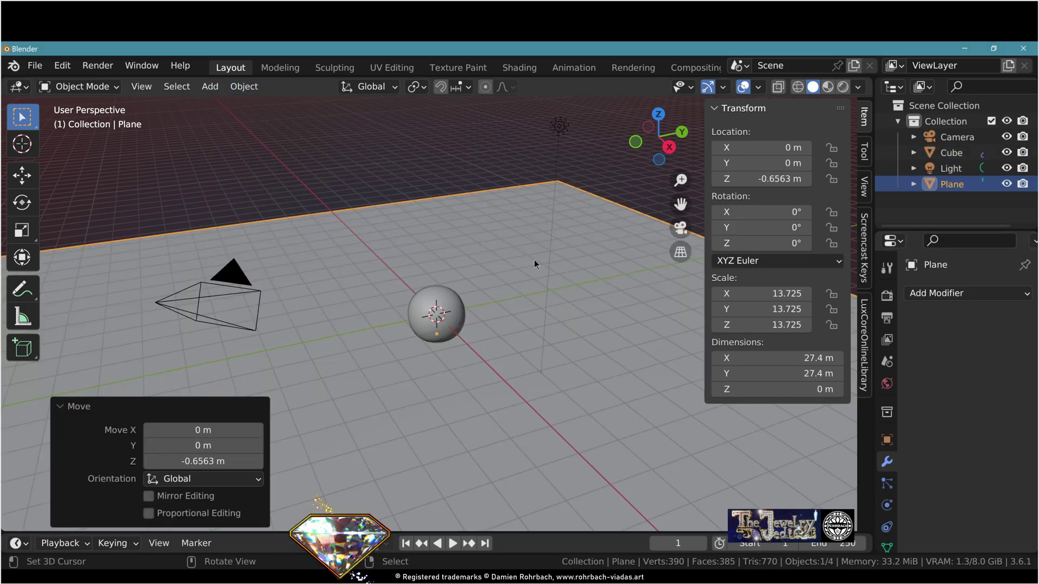
Give the world background color an Environment Texture using the image mud_road_puresky_4k.exr.
{"action": "left_click", "coordinate": [887, 383]}
{"action": "left_click", "coordinate": [961, 392]}
{"action": "left_click", "coordinate": [647, 218]}
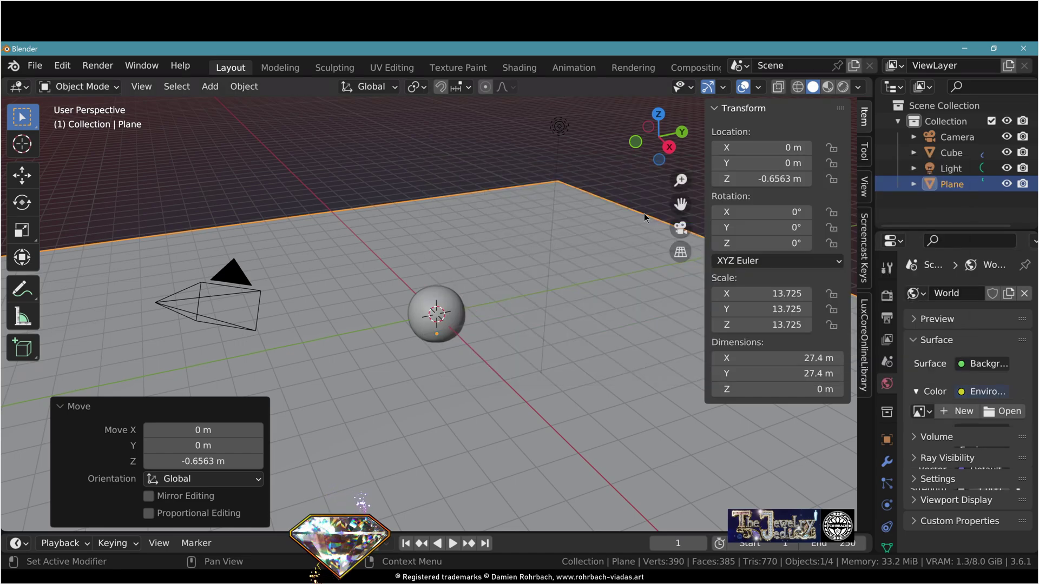
{"action": "left_click", "coordinate": [998, 442]}
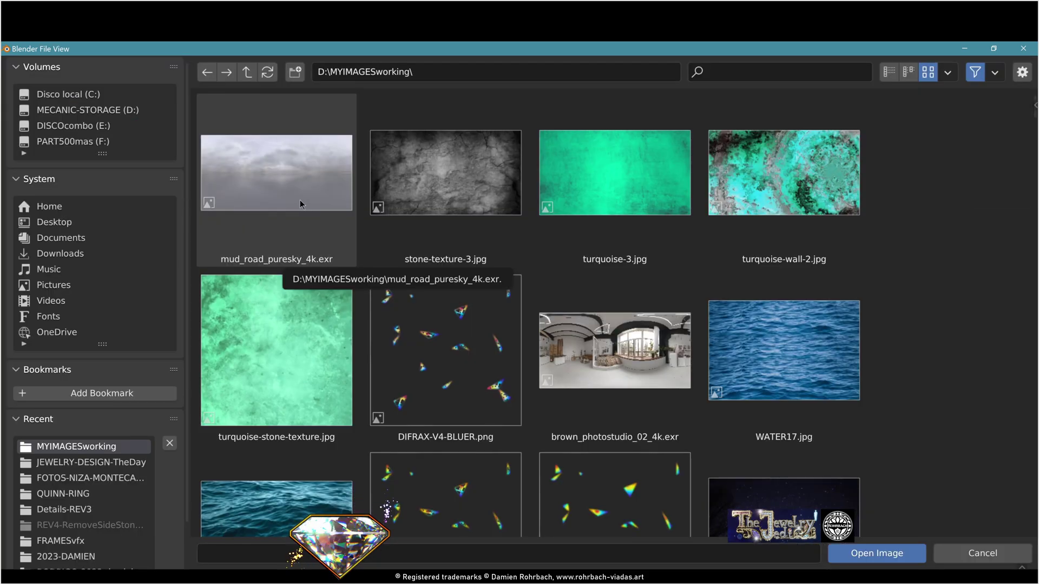
{"action": "double_click", "coordinate": [302, 200]}
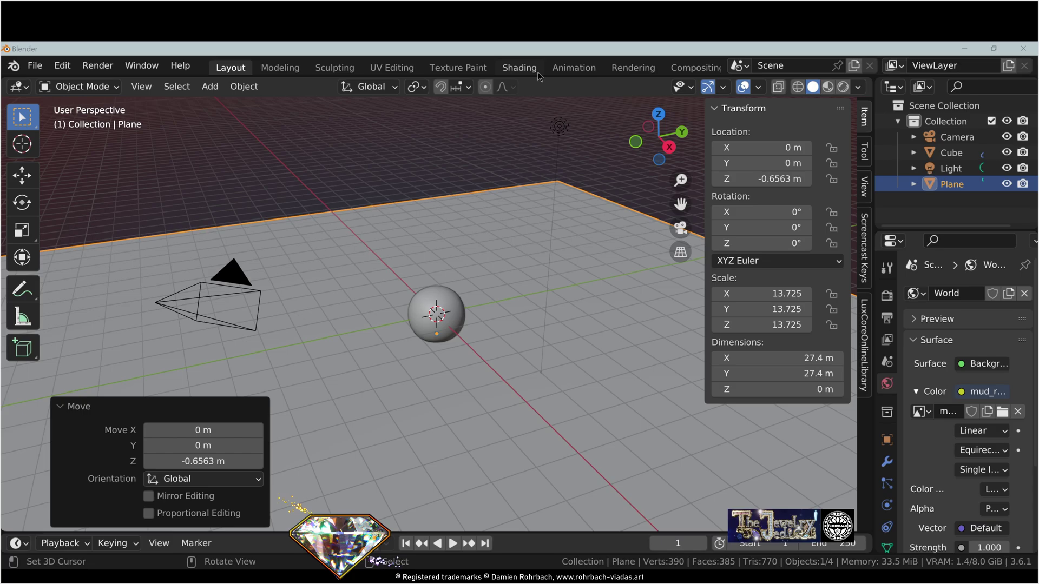
In the Shading workspace, set the sphere material's Metallic to 1 and Roughness to 0.
{"action": "left_click", "coordinate": [533, 71]}
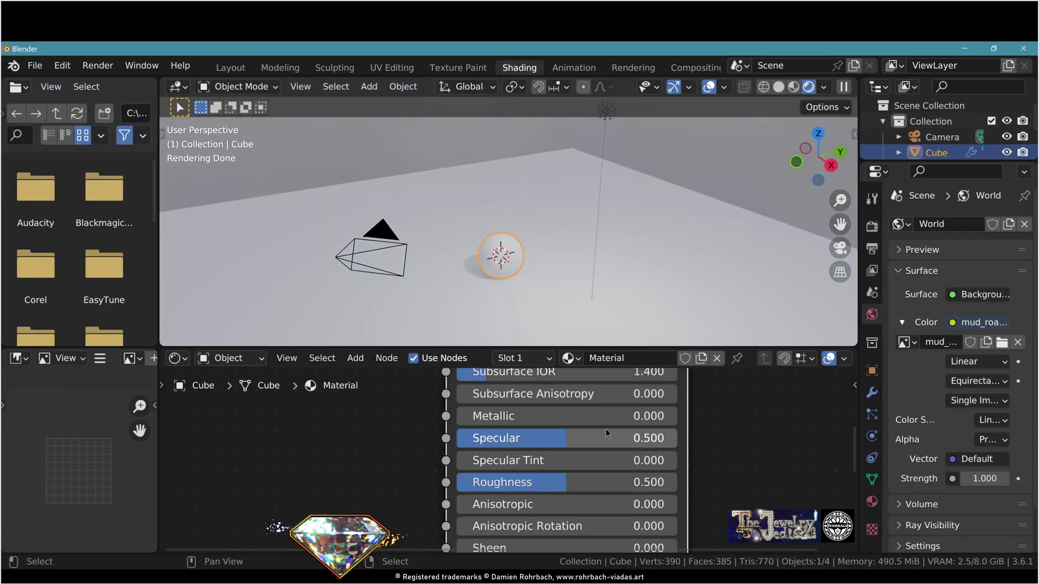
{"action": "left_click", "coordinate": [606, 416]}
{"action": "type", "text": "1"}
{"action": "key", "text": "Return"}
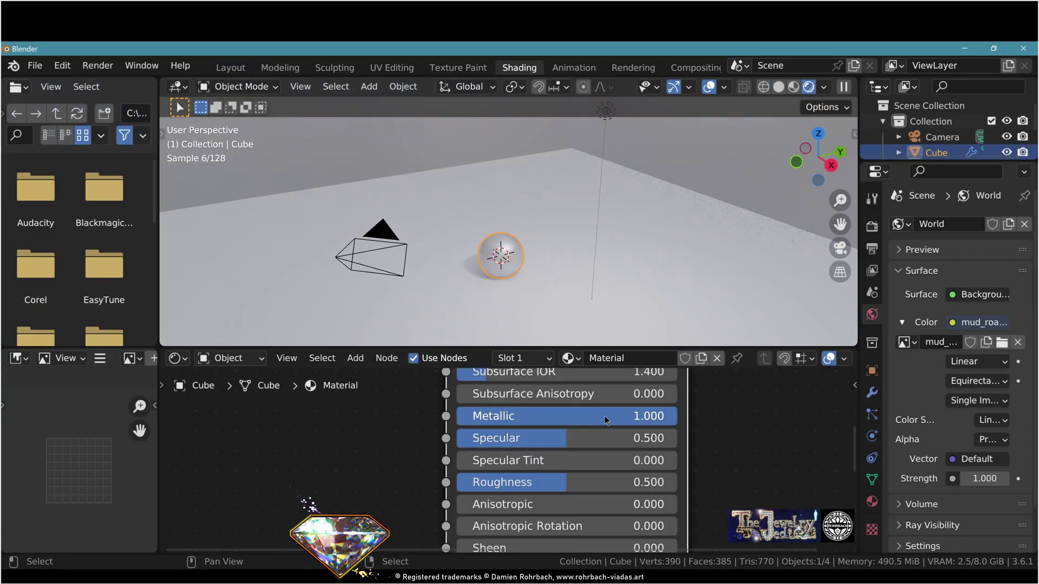
{"action": "left_click", "coordinate": [602, 481]}
{"action": "type", "text": "0"}
{"action": "key", "text": "Return"}
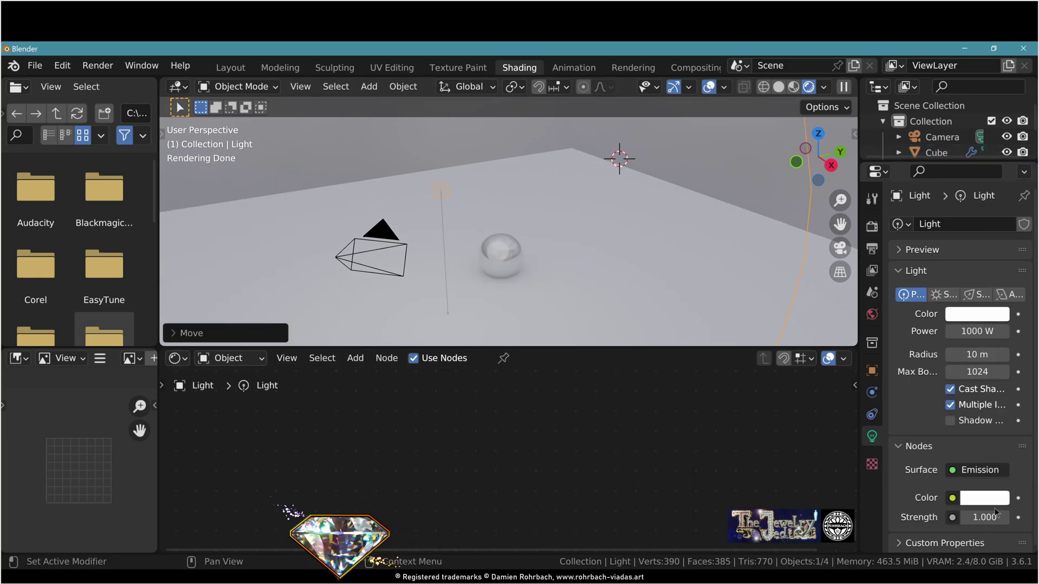
Set the point light's emission strength to 3.
{"action": "left_click", "coordinate": [992, 515]}
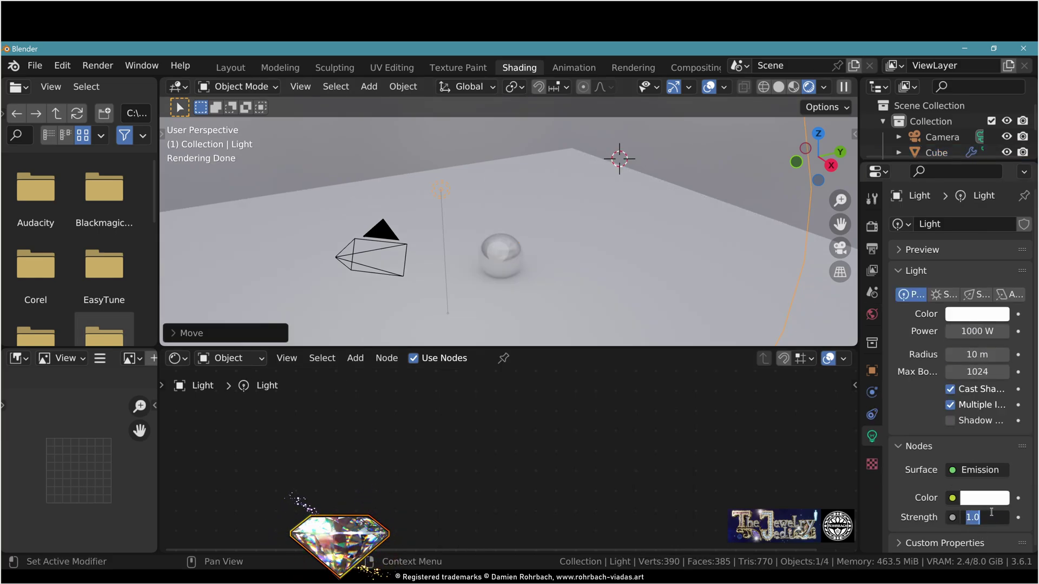
{"action": "type", "text": "3"}
{"action": "key", "text": "Return"}
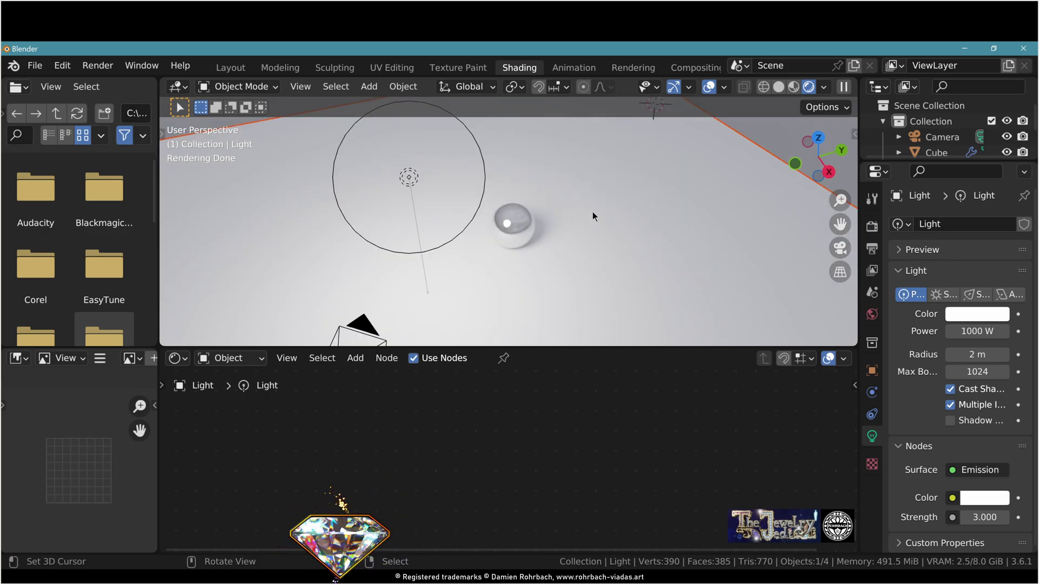
Select the sphere and set its material's Roughness to 0 for a mirror-like reflection.
{"action": "left_click", "coordinate": [513, 224]}
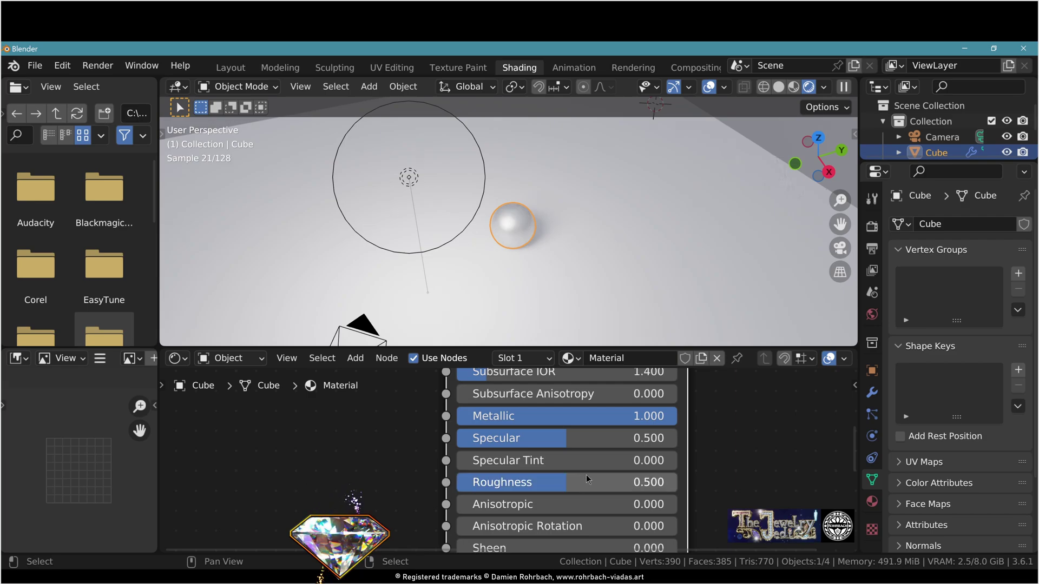
{"action": "scroll", "coordinate": [531, 210], "scroll_direction": "up", "scroll_amount": 8}
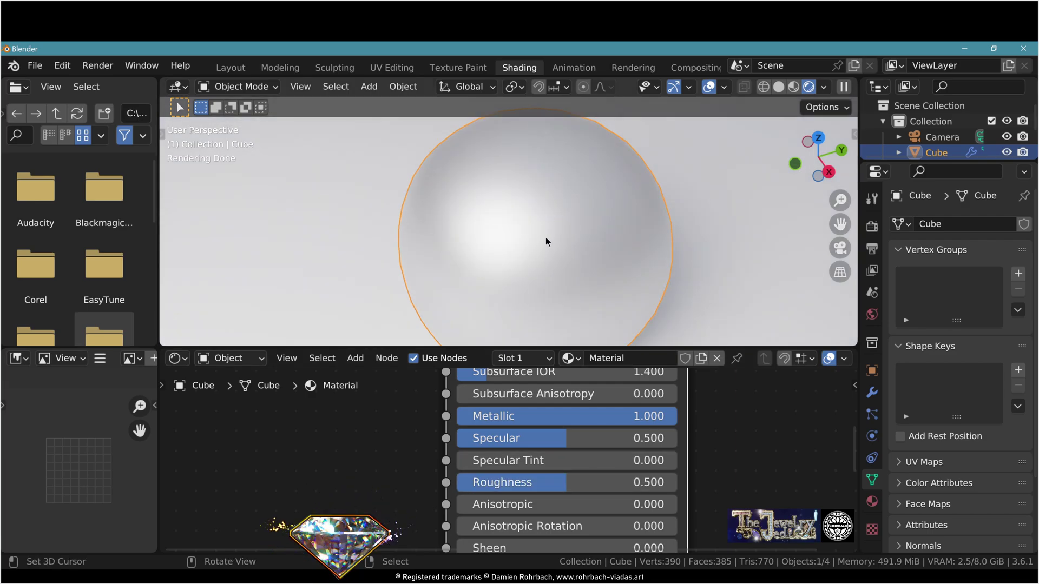
{"action": "left_click", "coordinate": [558, 482]}
{"action": "type", "text": "0"}
{"action": "key", "text": "Return"}
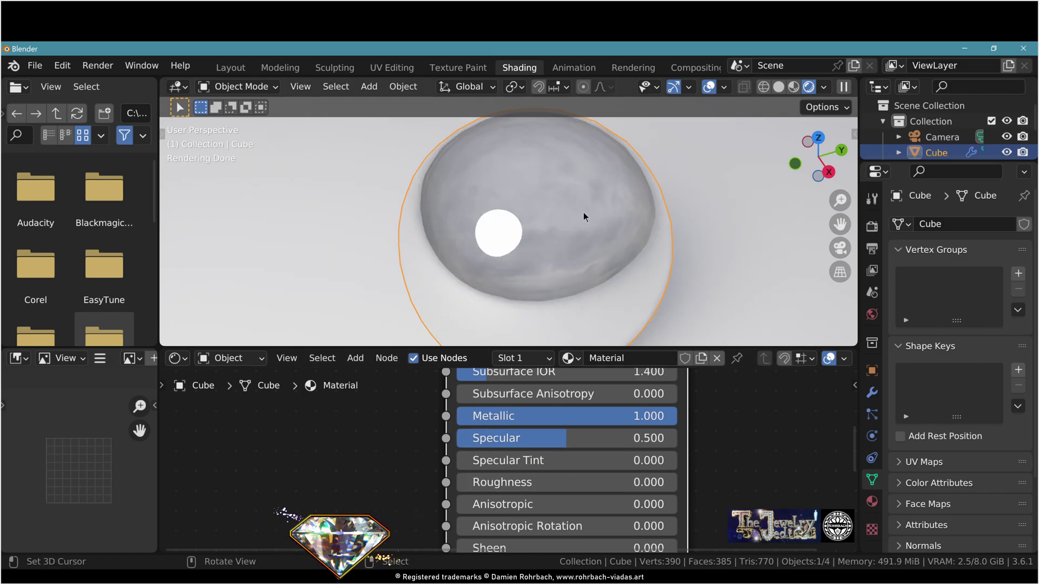
Delete the point light from the scene.
{"action": "scroll", "coordinate": [502, 205], "scroll_direction": "down", "scroll_amount": 8}
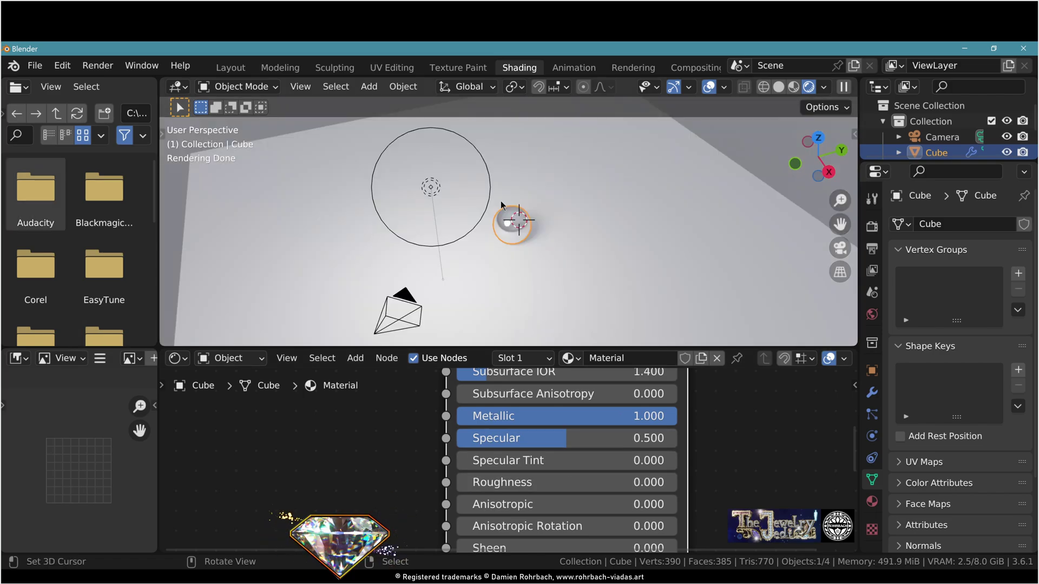
{"action": "left_click", "coordinate": [448, 201]}
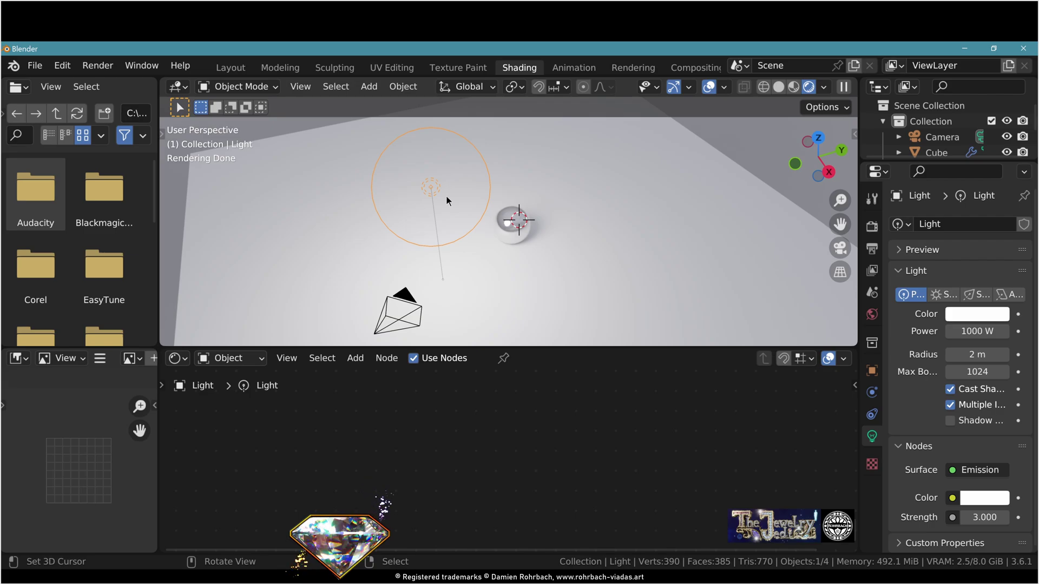
{"action": "key", "text": "Delete"}
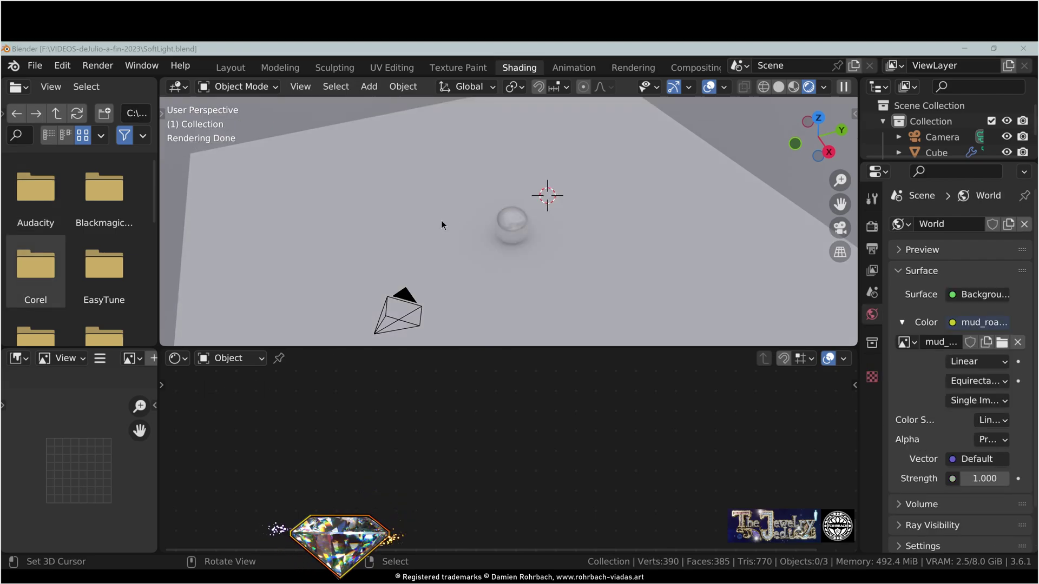
Add a second mesh plane and place it raised and tilted toward the sphere as a light panel.
{"action": "middle_click_drag", "start_coordinate": [440, 220], "coordinate": [524, 225]}
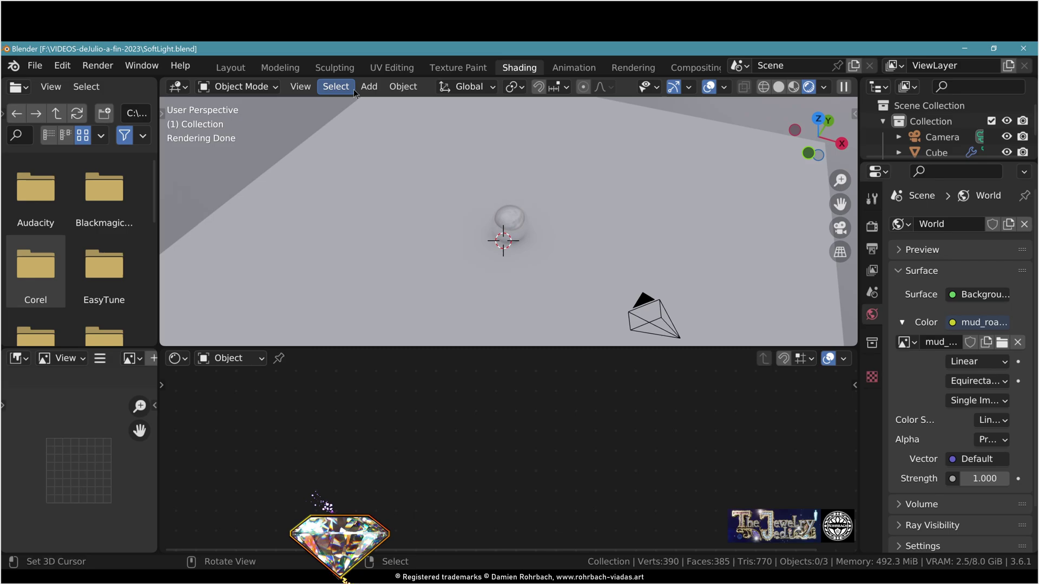
{"action": "left_click", "coordinate": [369, 87]}
{"action": "mouse_move", "coordinate": [411, 105]}
{"action": "left_click", "coordinate": [528, 108]}
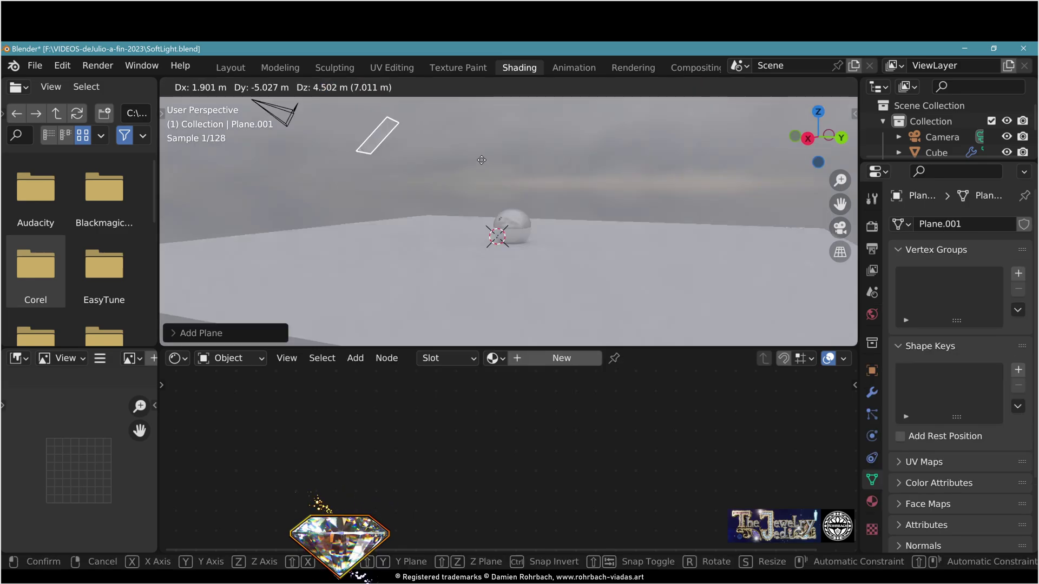
{"action": "left_click", "coordinate": [477, 165]}
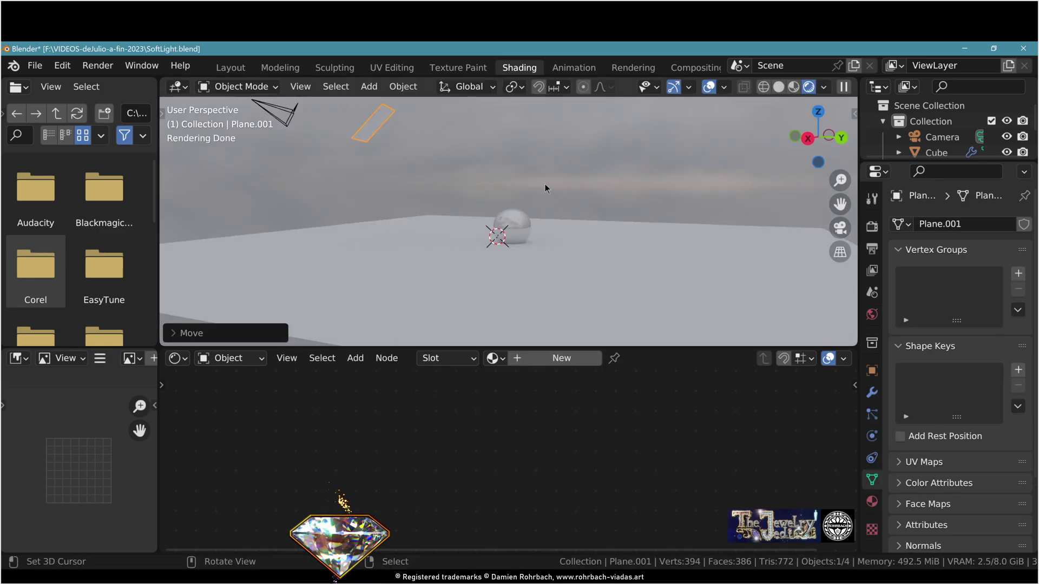
{"action": "middle_click_drag", "start_coordinate": [410, 144], "coordinate": [521, 202]}
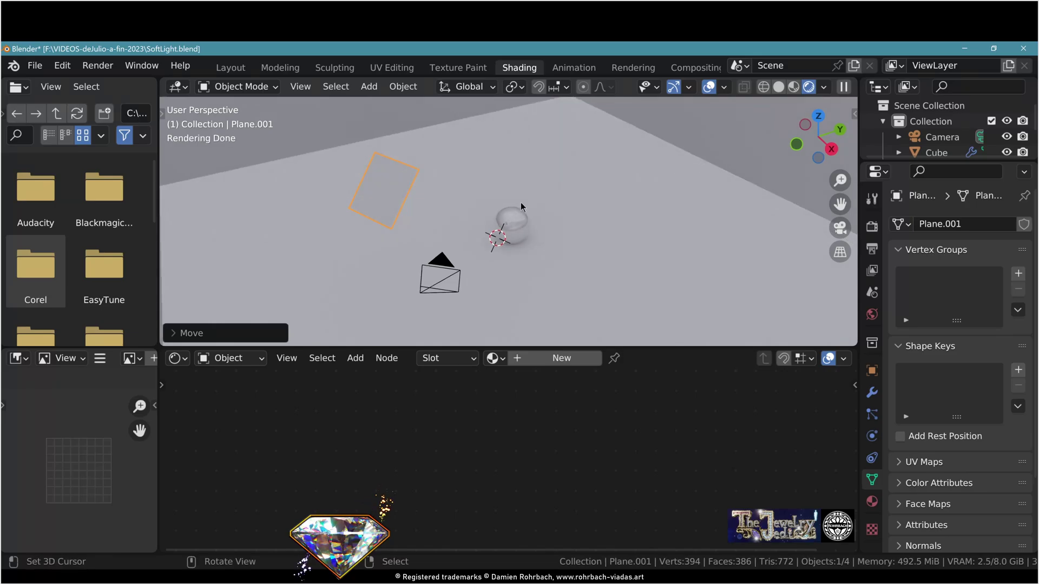
Create a new material for the tilted plane and connect a Color Ramp's Color output to the shader's Emission input.
{"action": "left_click", "coordinate": [559, 359]}
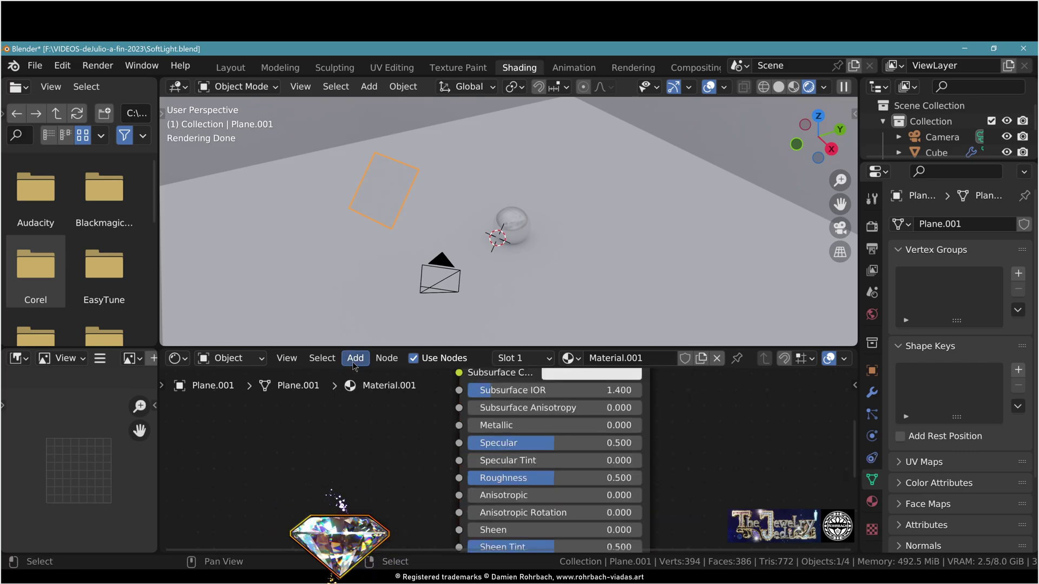
{"action": "left_click", "coordinate": [355, 358]}
{"action": "left_click", "coordinate": [369, 379]}
{"action": "type", "text": "c"}
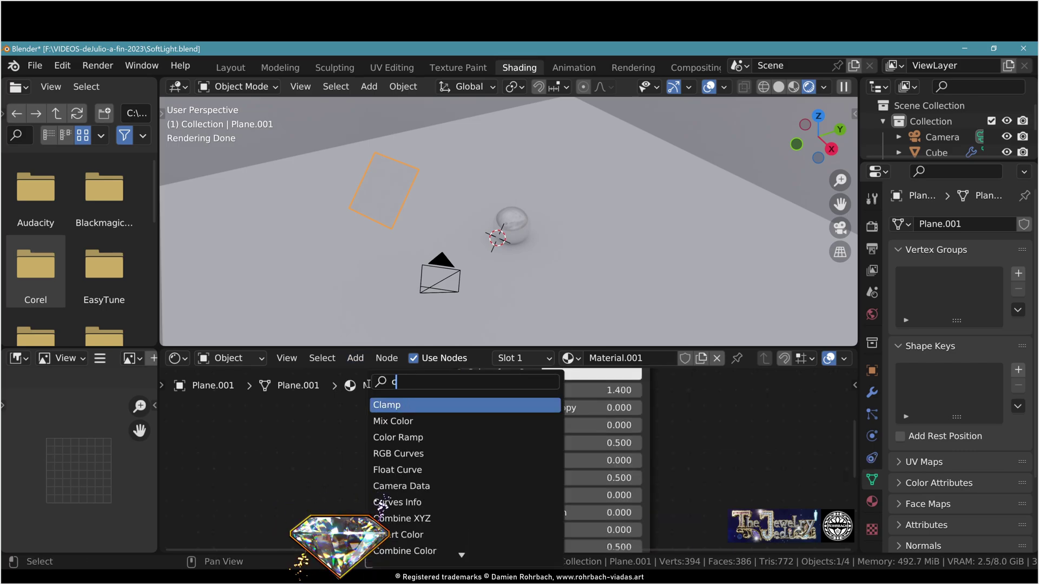
{"action": "type", "text": "olor"}
{"action": "left_click", "coordinate": [390, 421]}
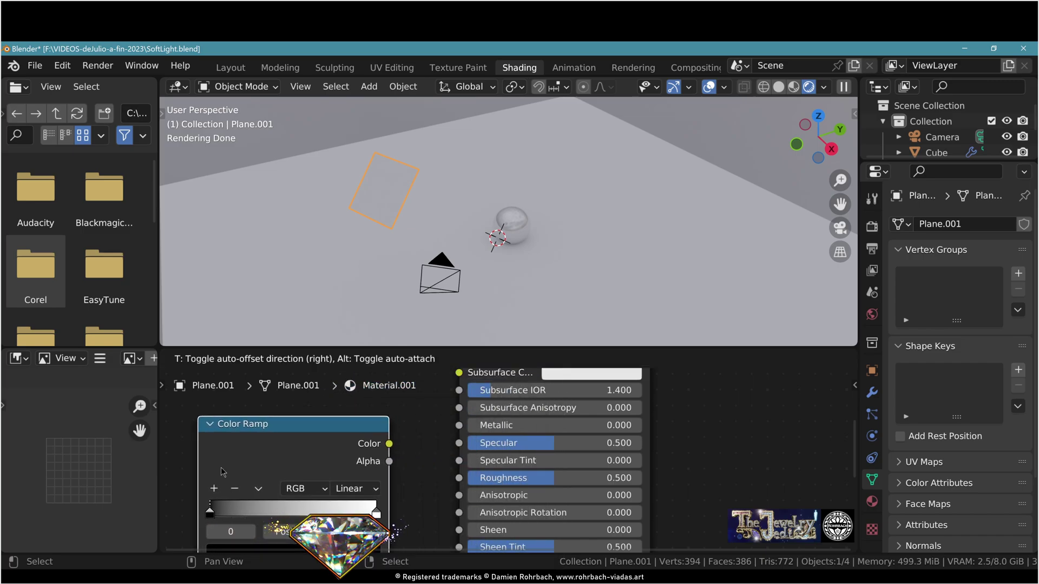
{"action": "left_click", "coordinate": [221, 468]}
{"action": "scroll", "coordinate": [221, 468], "scroll_direction": "down", "scroll_amount": 2}
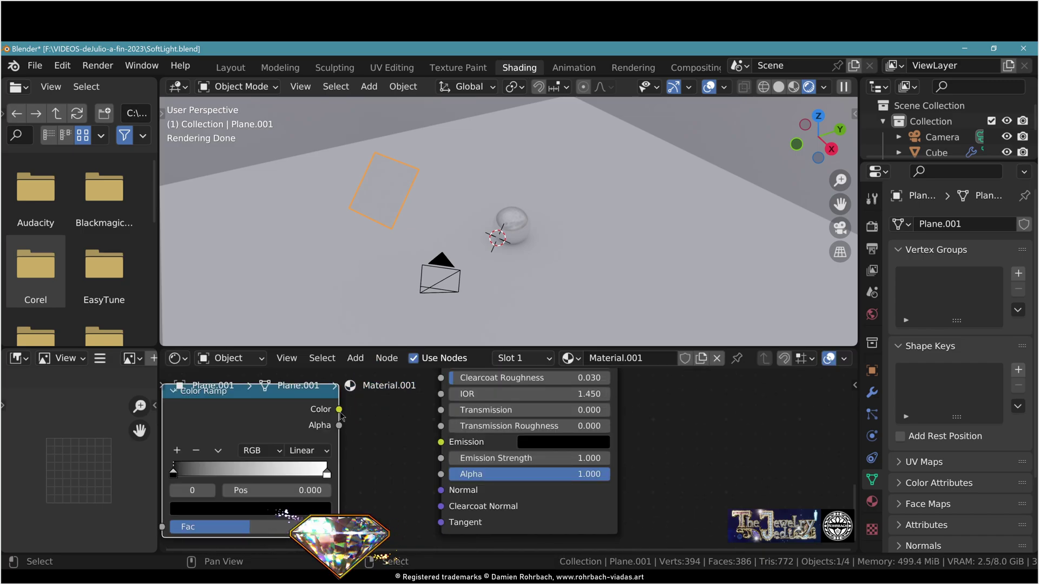
{"action": "left_click_drag", "start_coordinate": [339, 410], "coordinate": [441, 442]}
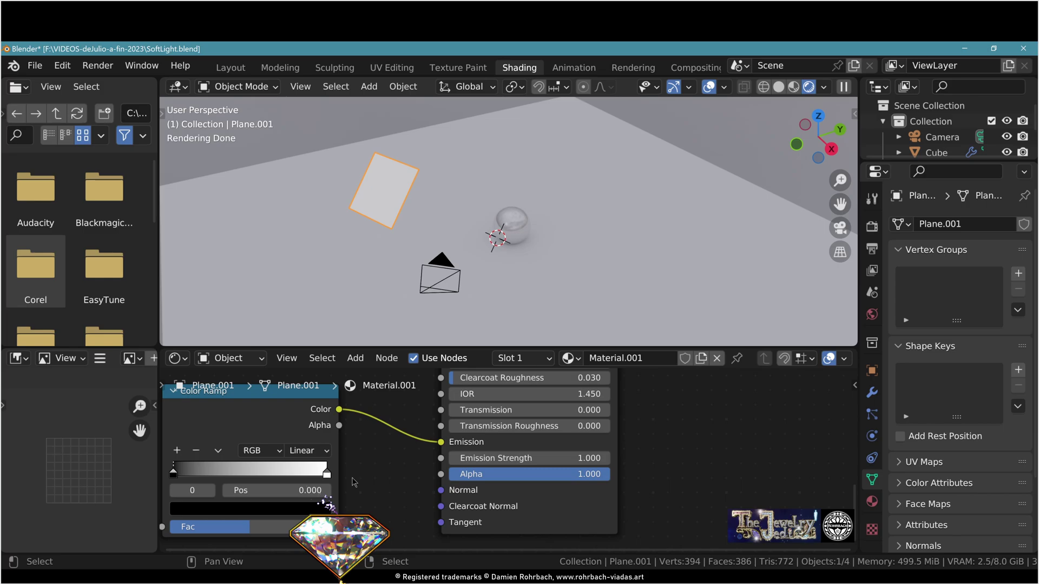
Add a Gradient Texture feeding its Color into the Color Ramp's Fac and set its type to Quadratic Sphere.
{"action": "left_click", "coordinate": [355, 359]}
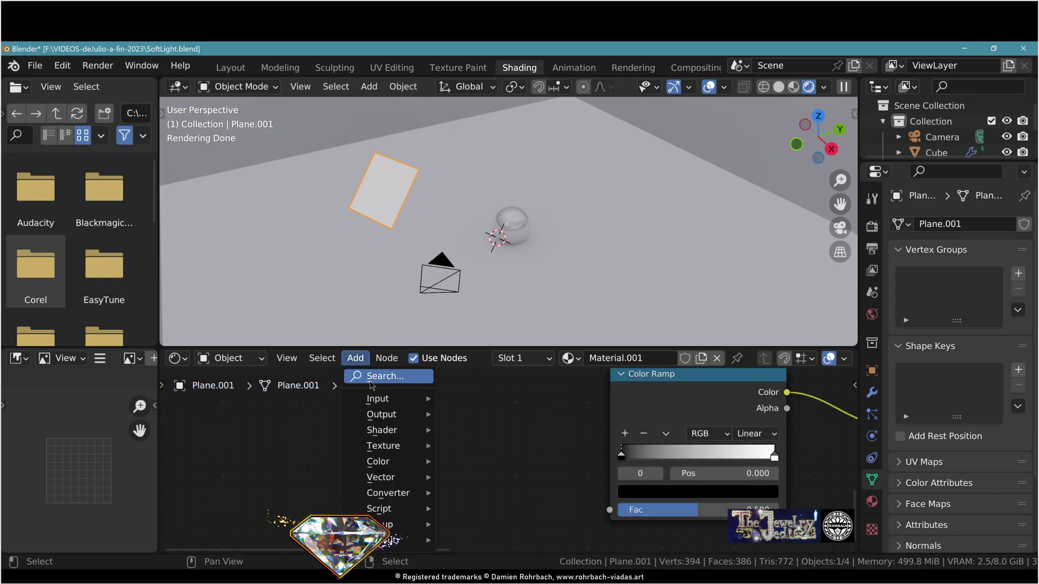
{"action": "left_click", "coordinate": [371, 378]}
{"action": "type", "text": "gr"}
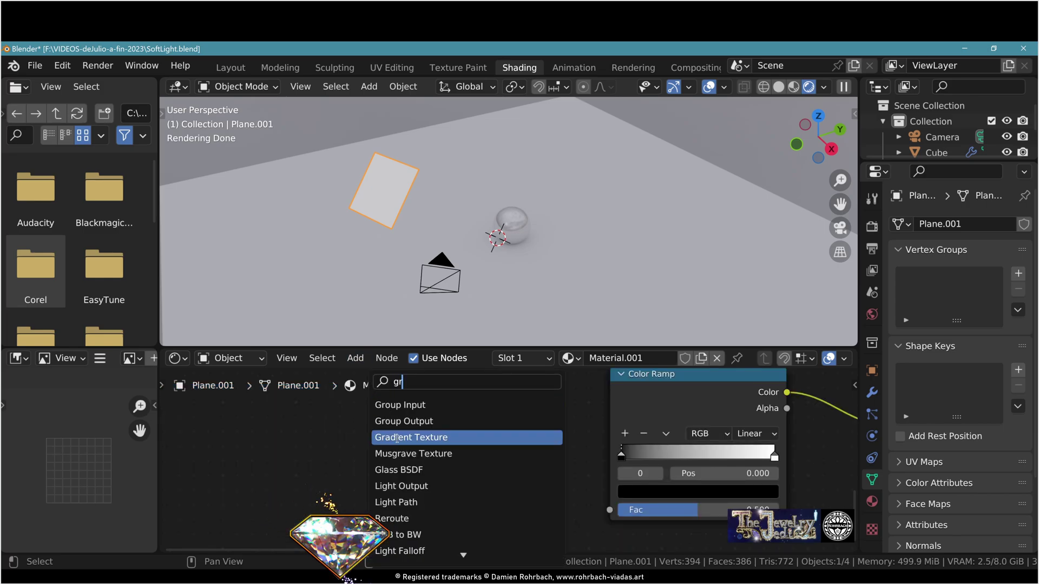
{"action": "left_click", "coordinate": [406, 437]}
{"action": "left_click", "coordinate": [423, 493]}
{"action": "left_click_drag", "start_coordinate": [489, 460], "coordinate": [610, 509]}
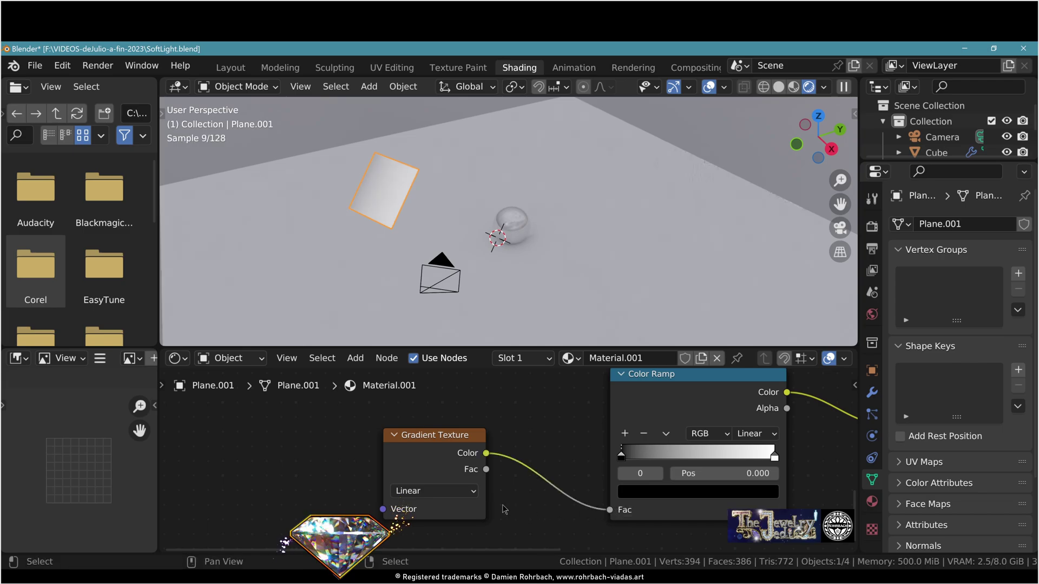
{"action": "left_click", "coordinate": [463, 491]}
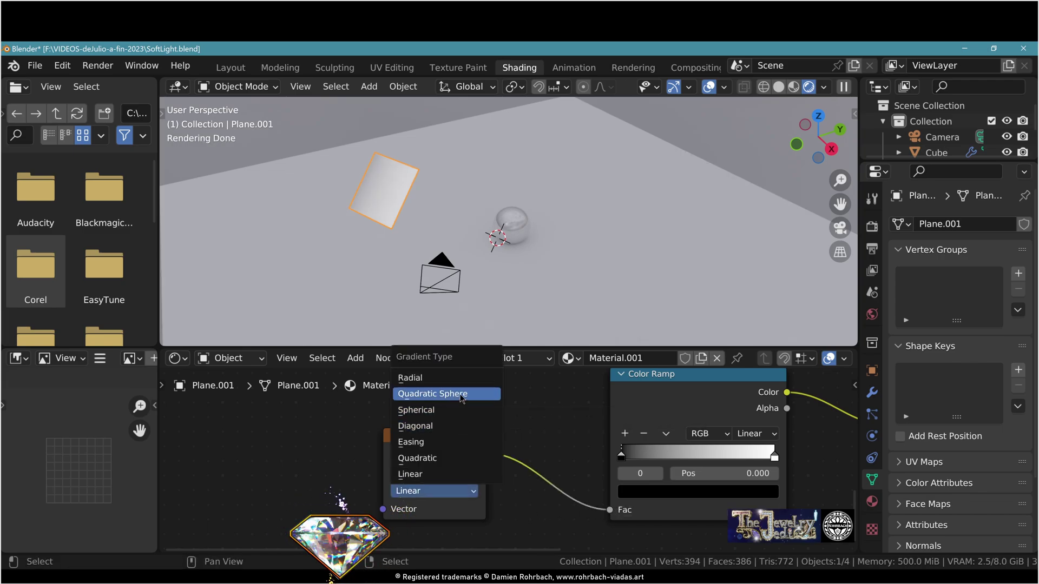
{"action": "left_click", "coordinate": [462, 399]}
Add a Texture Coordinate node and connect its Generated output to the Gradient Texture's Vector input.
{"action": "left_click", "coordinate": [355, 357]}
{"action": "mouse_move", "coordinate": [374, 398]}
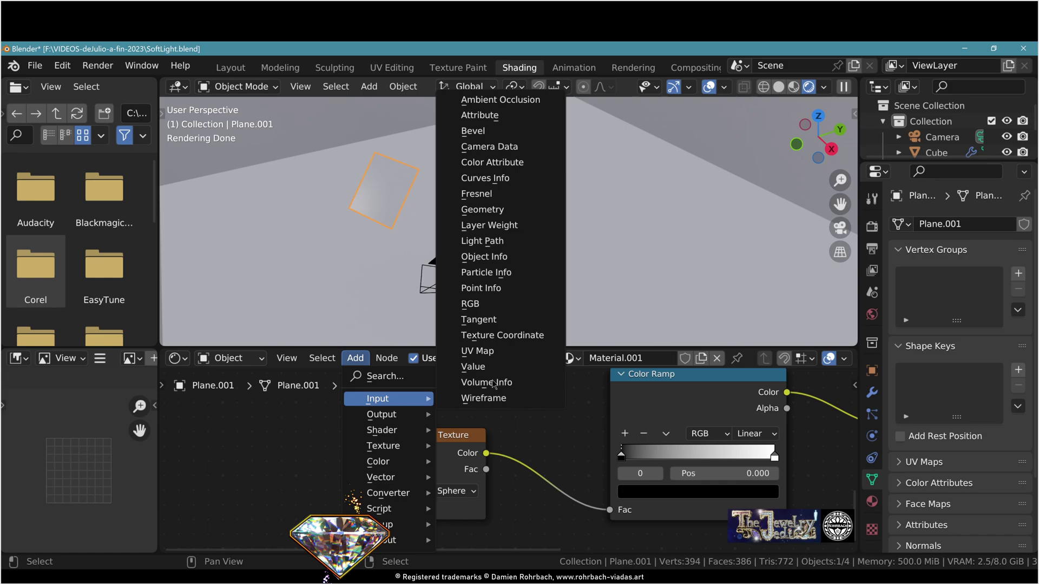
{"action": "left_click", "coordinate": [502, 335]}
{"action": "left_click", "coordinate": [287, 457]}
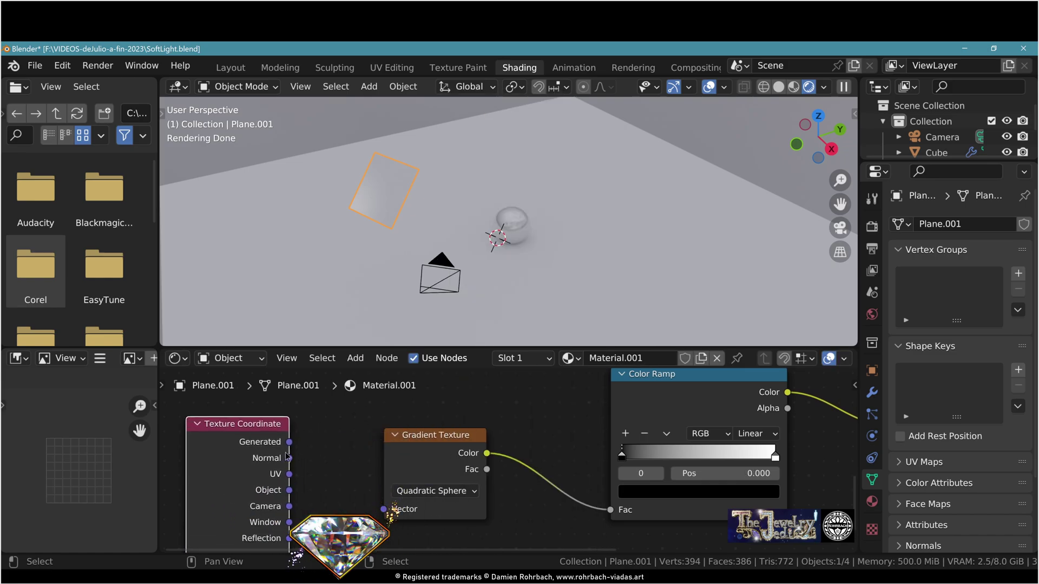
{"action": "left_click_drag", "start_coordinate": [289, 442], "coordinate": [384, 510]}
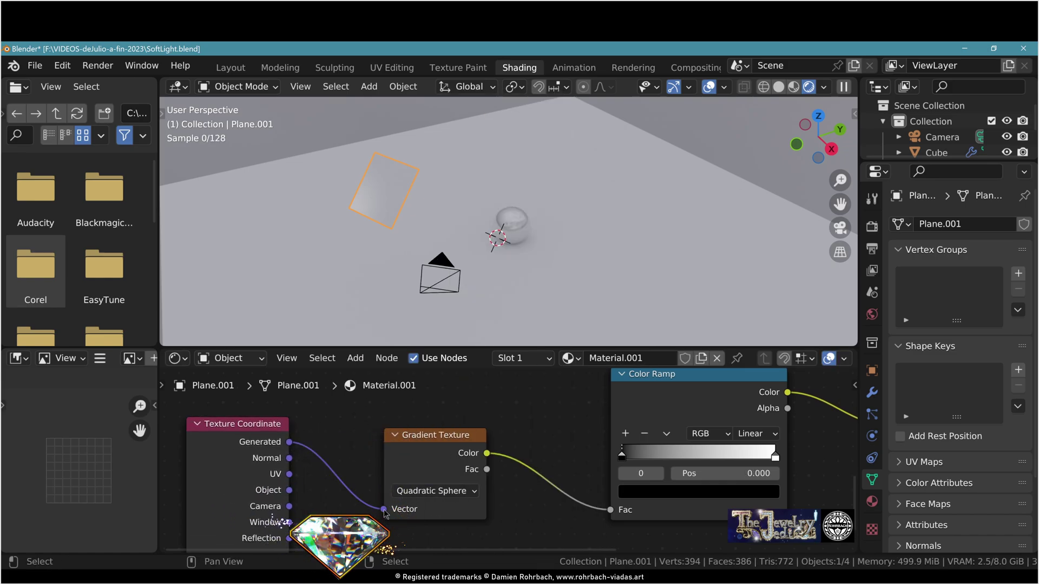
Insert a Mapping node between the Texture Coordinate and Gradient Texture nodes.
{"action": "left_click", "coordinate": [355, 357]}
{"action": "mouse_move", "coordinate": [375, 476]}
{"action": "left_click", "coordinate": [475, 385]}
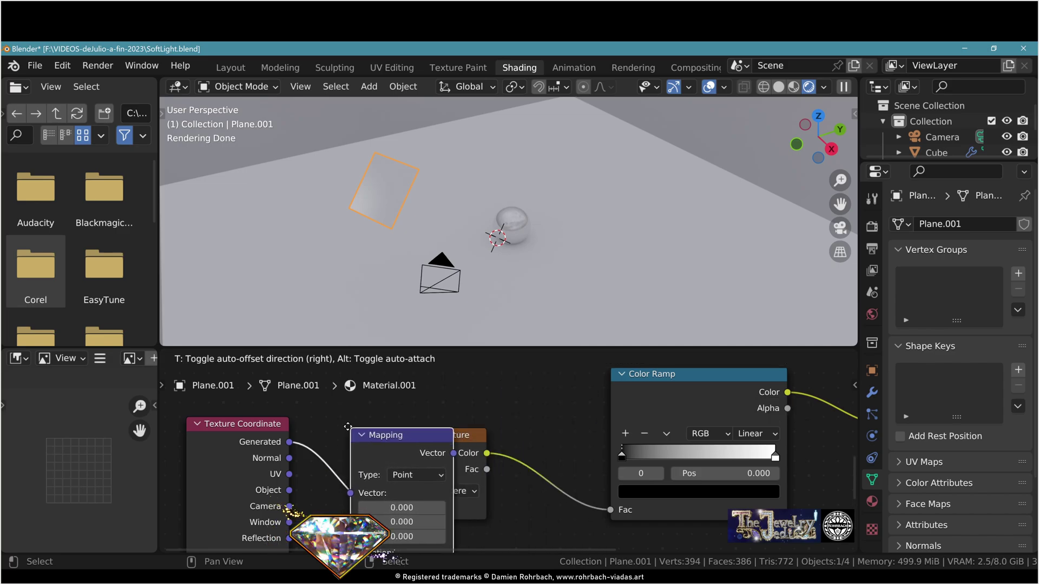
{"action": "left_click", "coordinate": [325, 411]}
{"action": "middle_click_drag", "start_coordinate": [464, 461], "coordinate": [440, 361]}
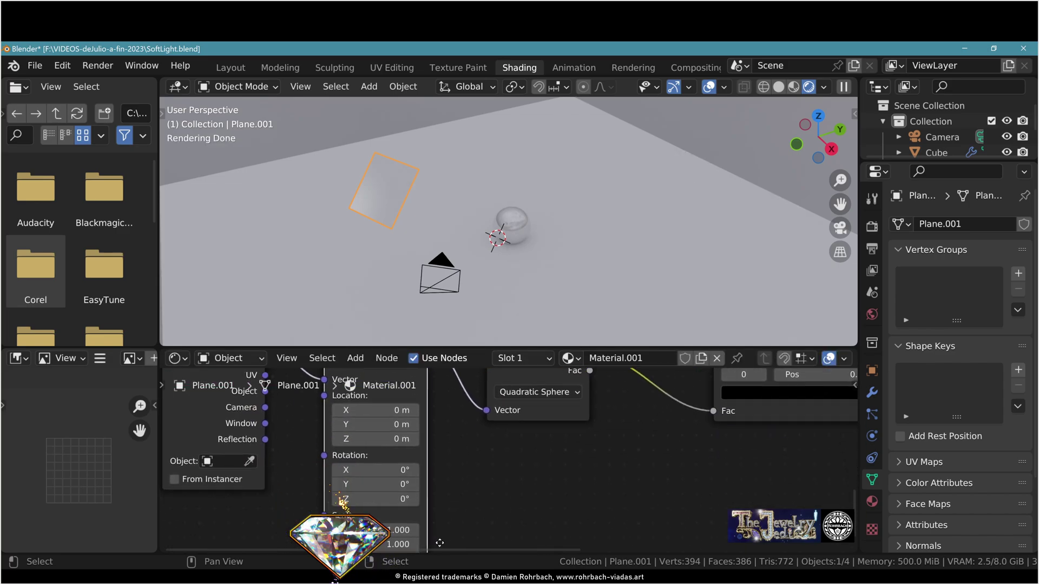
Set the Mapping node's Location X, Y and Z to -0.5 m.
{"action": "middle_click_drag", "start_coordinate": [439, 544], "coordinate": [445, 565]}
{"action": "left_click_drag", "start_coordinate": [406, 431], "coordinate": [407, 460]}
{"action": "type", "text": "-0."}
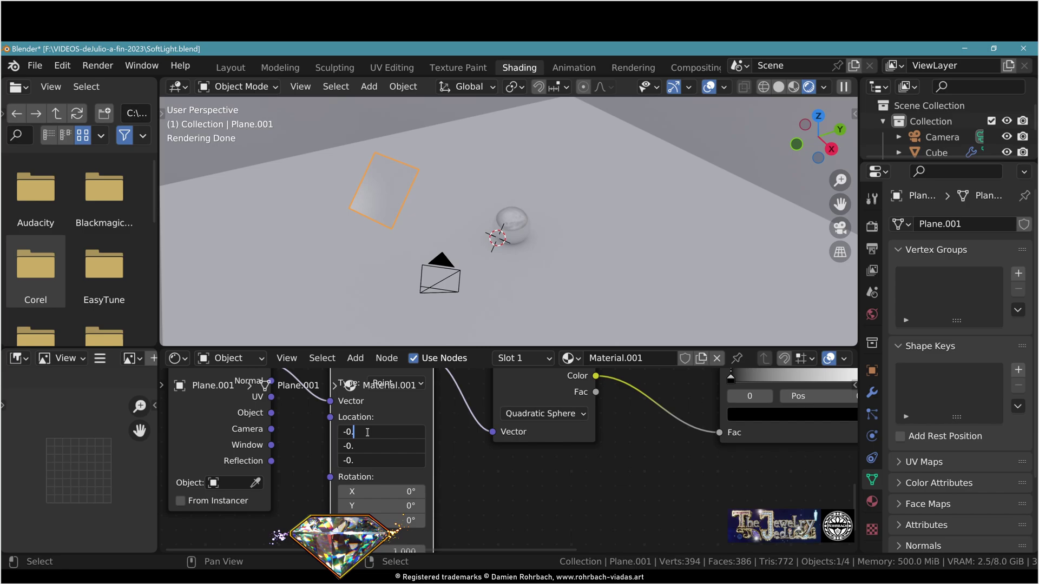
{"action": "type", "text": "5"}
{"action": "key", "text": "Return"}
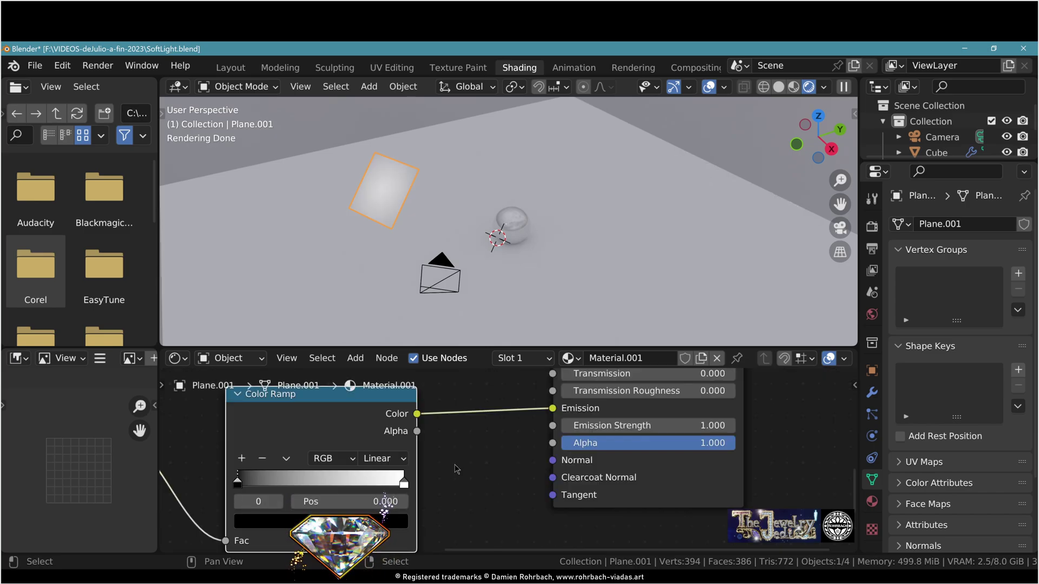
Connect the Color Ramp's Color output to the shader's Emission Strength and Alpha inputs.
{"action": "left_click_drag", "start_coordinate": [416, 414], "coordinate": [553, 425]}
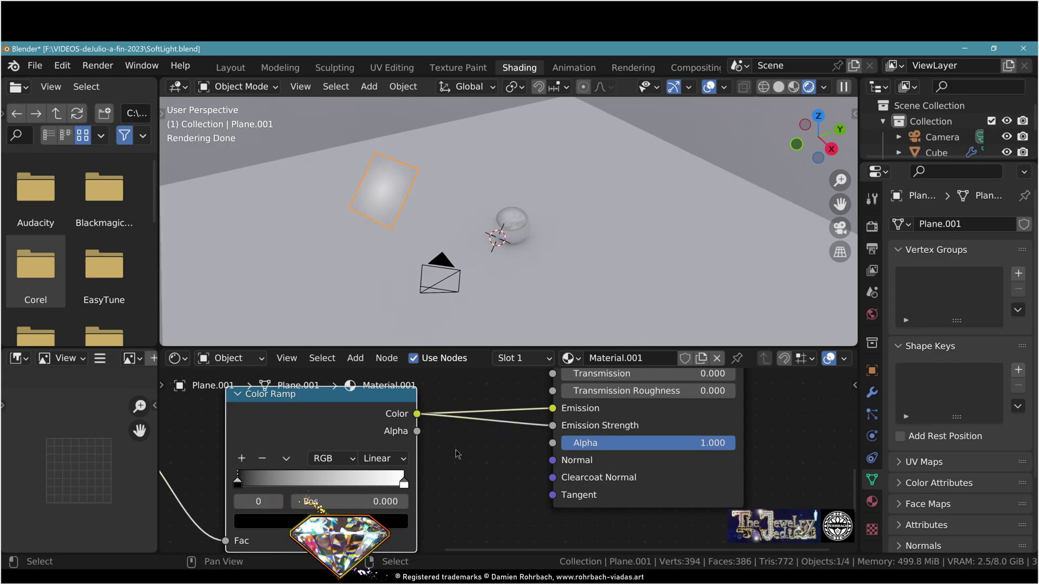
{"action": "left_click_drag", "start_coordinate": [415, 415], "coordinate": [553, 443]}
Insert a Math node set to Multiply by 72.7 on the Emission Strength link and move the ramp's black stop to 0.481.
{"action": "key", "text": "shift+a"}
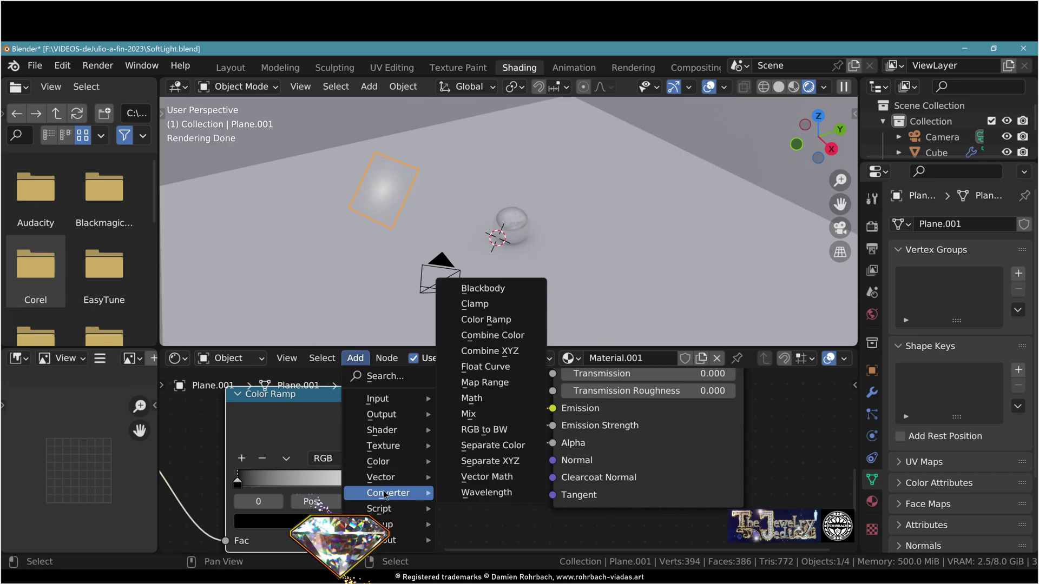
{"action": "left_click", "coordinate": [502, 408]}
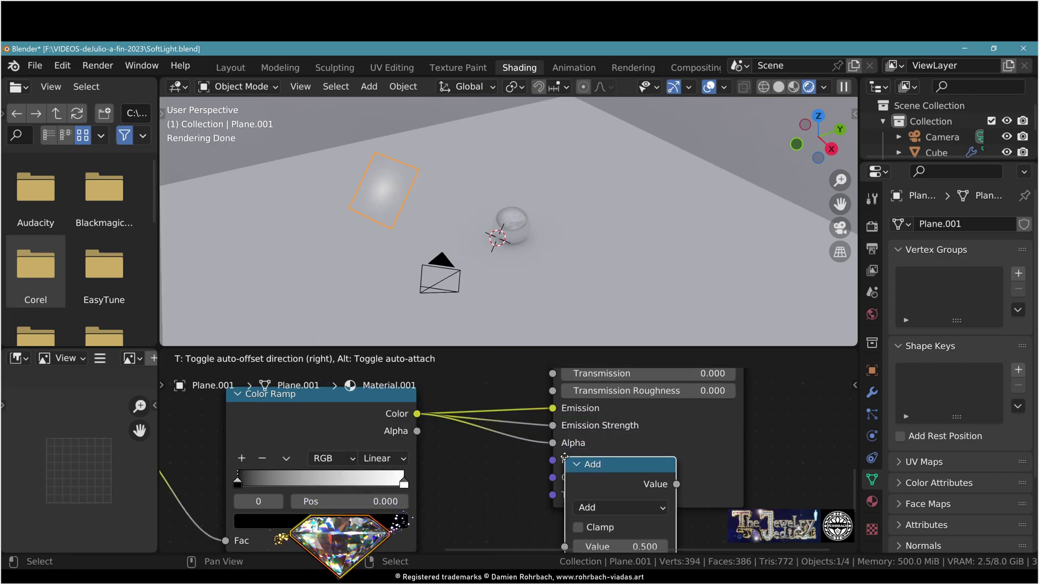
{"action": "left_click", "coordinate": [524, 420]}
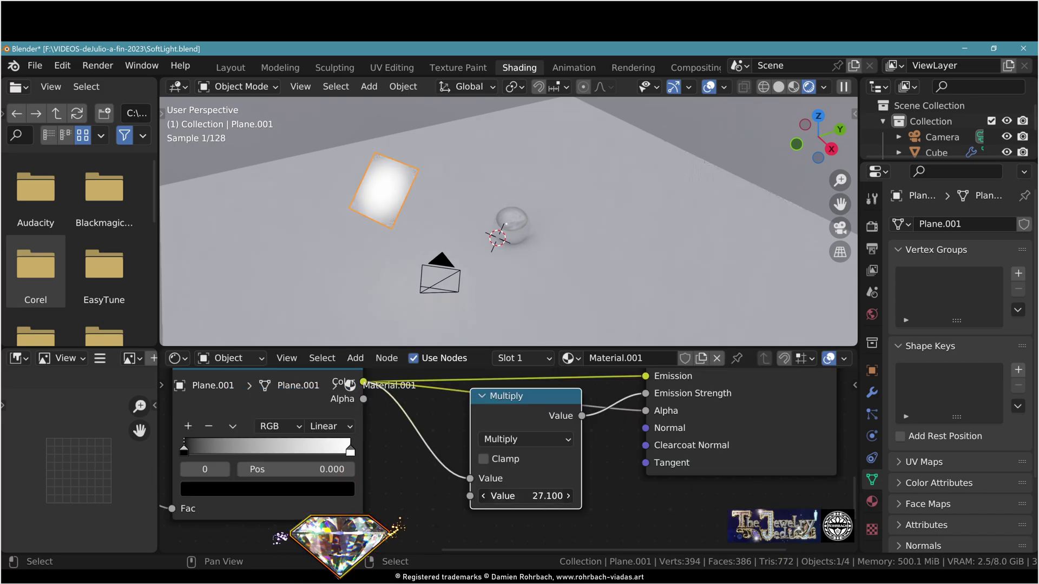
{"action": "left_click_drag", "start_coordinate": [528, 496], "coordinate": [560, 496]}
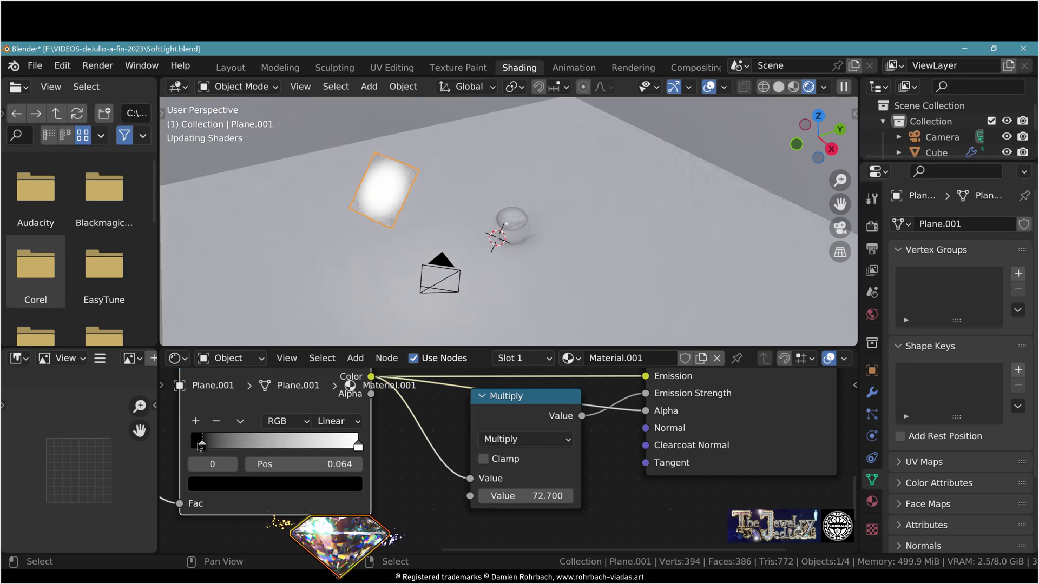
{"action": "left_click_drag", "start_coordinate": [194, 438], "coordinate": [271, 460]}
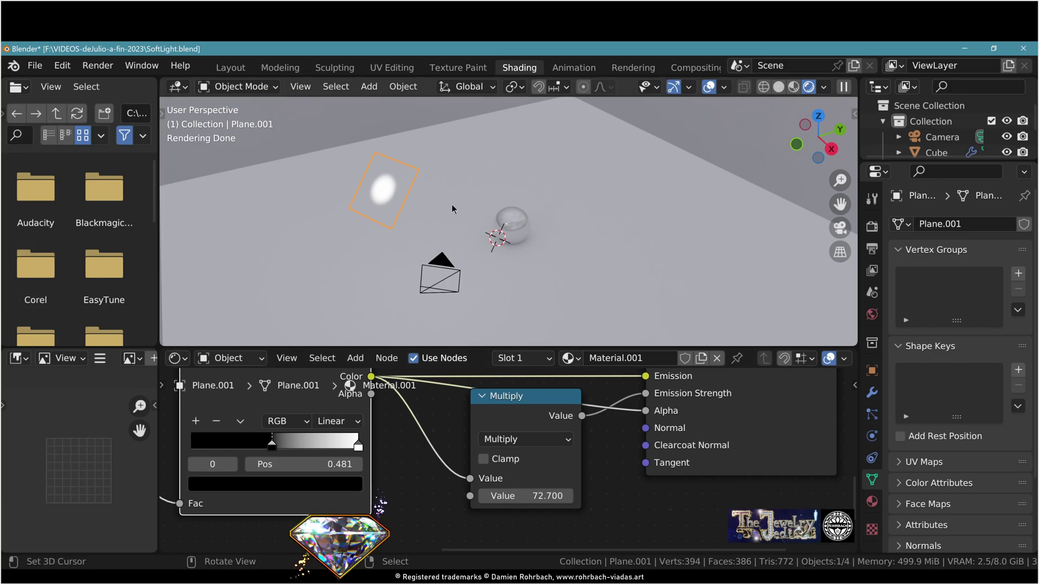
Enlarge the light plane and tilt it flatter with a trackball rotation.
{"action": "key", "text": "s"}
{"action": "left_click", "coordinate": [598, 179]}
{"action": "key", "text": "r"}
{"action": "key", "text": "r"}
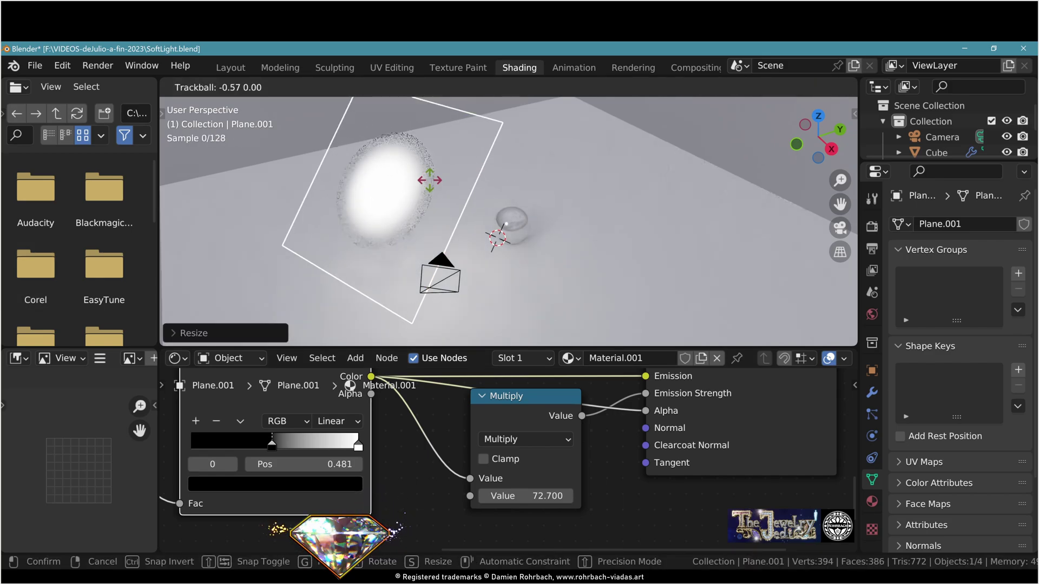
{"action": "left_click", "coordinate": [556, 228]}
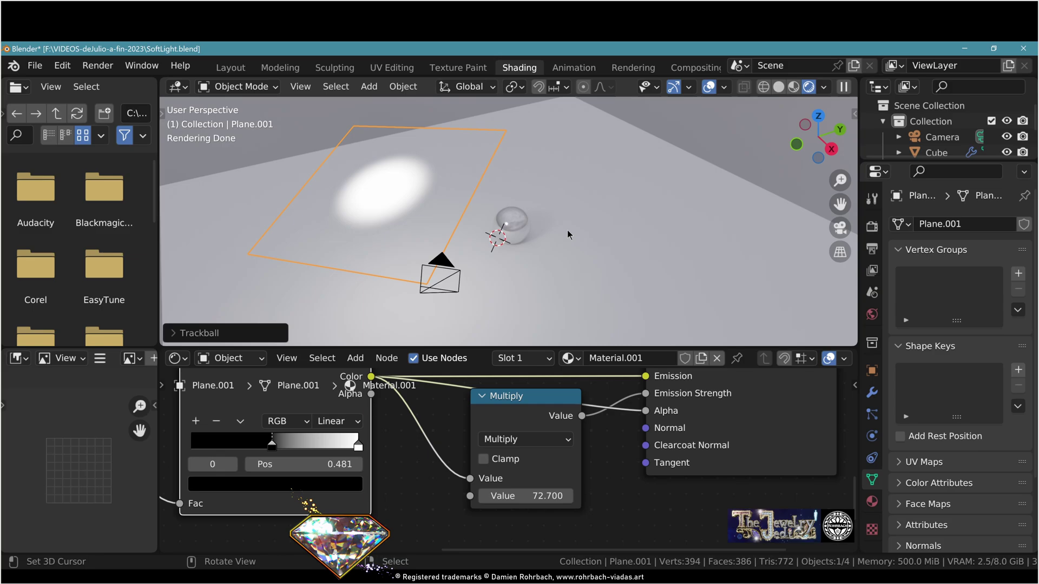
Scale the light plane up about 3 times while checking its reflection in the metal sphere.
{"action": "scroll", "coordinate": [568, 230], "scroll_direction": "up", "scroll_amount": 10}
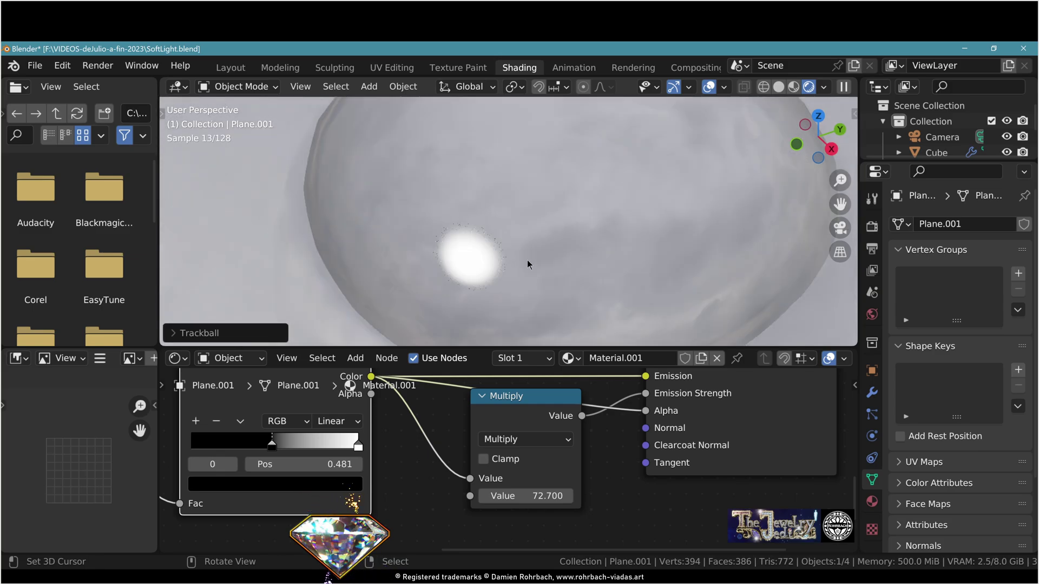
{"action": "key", "text": "s"}
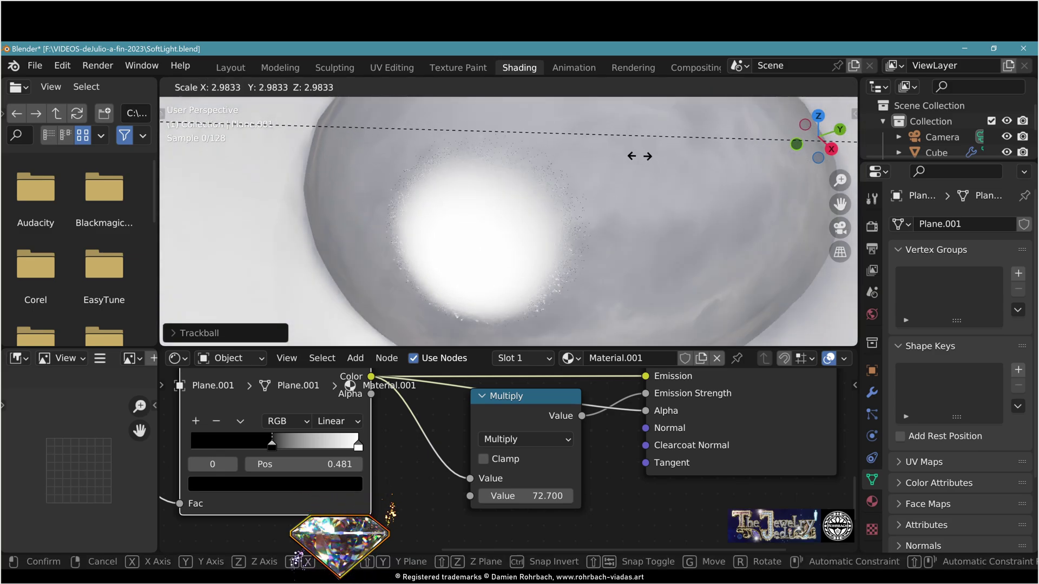
{"action": "left_click", "coordinate": [640, 156]}
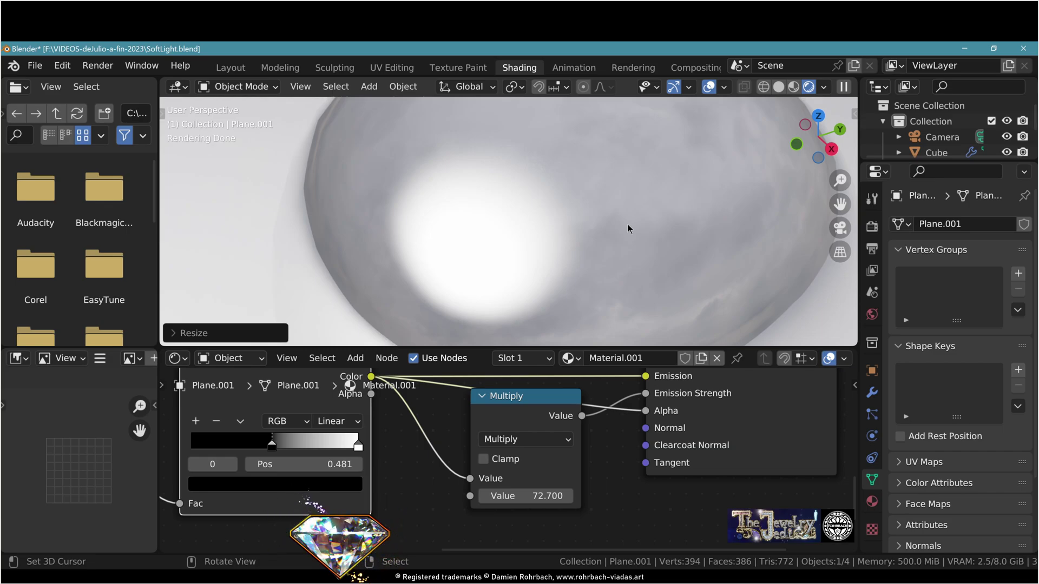
Move the enlarged light plane farther from the metal sphere and re-angle it with a trackball rotation.
{"action": "scroll", "coordinate": [556, 230], "scroll_direction": "down", "scroll_amount": 10}
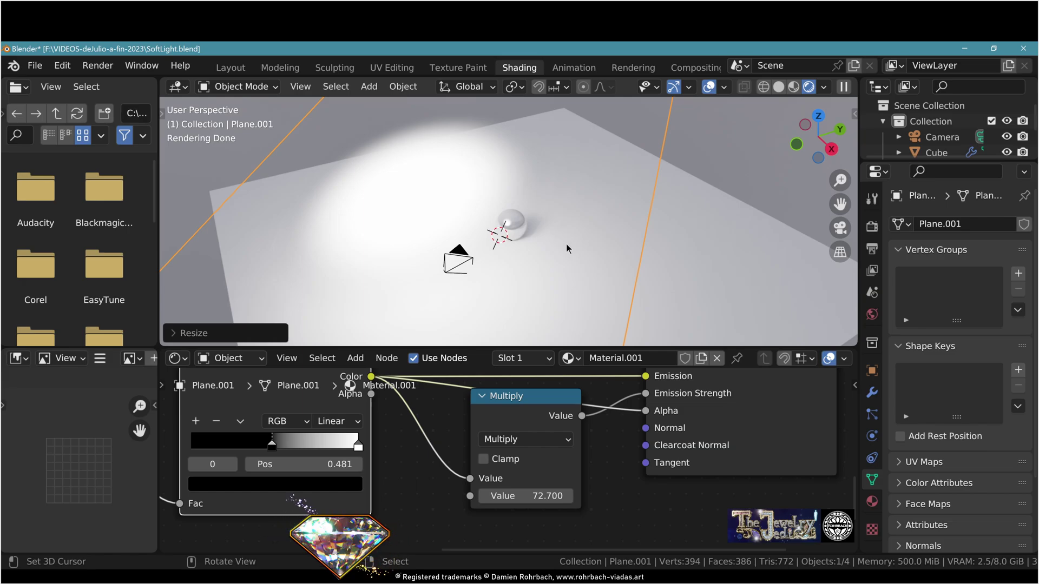
{"action": "key", "text": "g"}
{"action": "left_click", "coordinate": [470, 144]}
{"action": "key", "text": "r"}
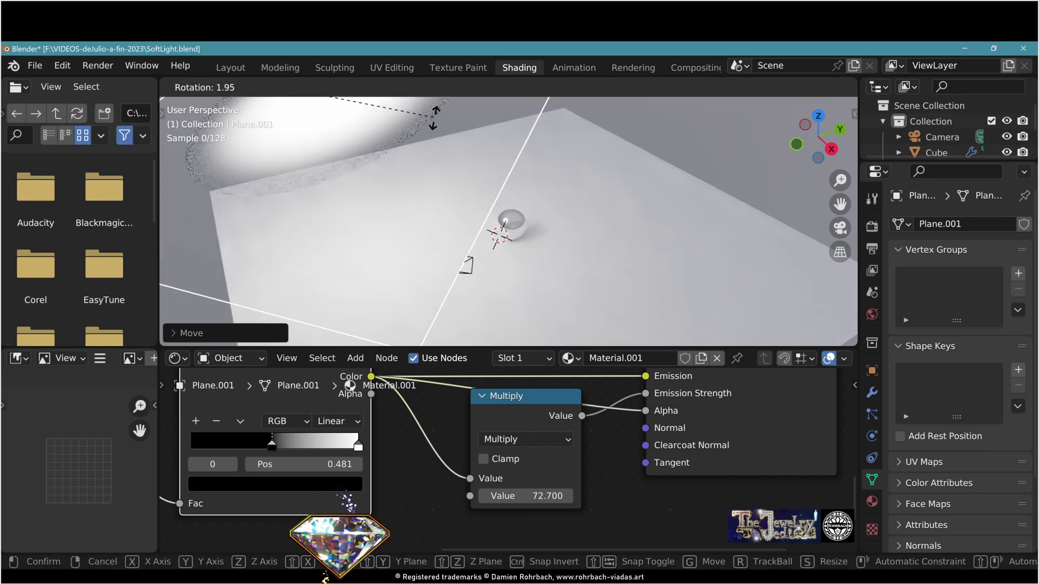
{"action": "key", "text": "r"}
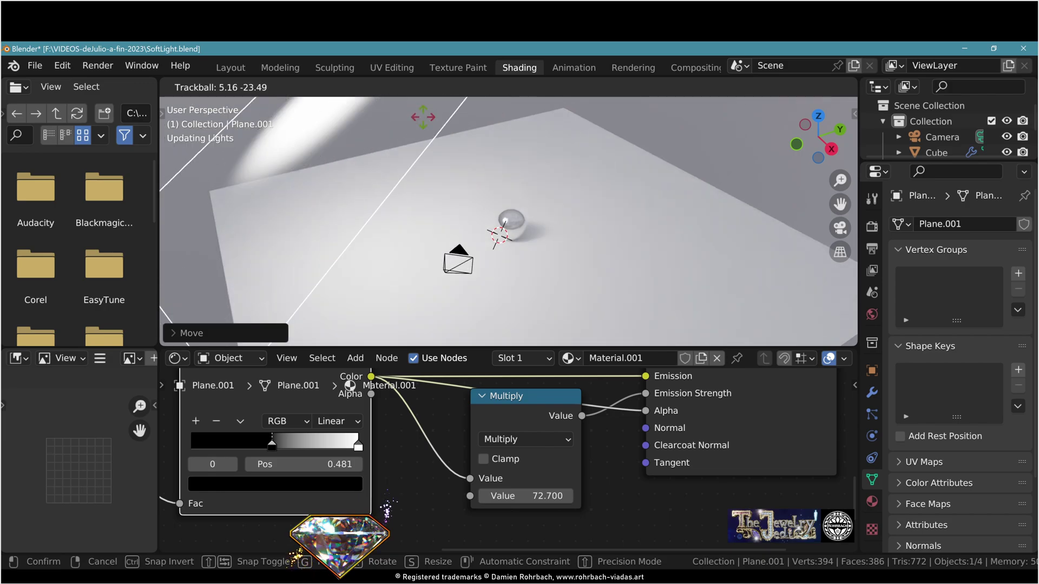
{"action": "left_click", "coordinate": [430, 125]}
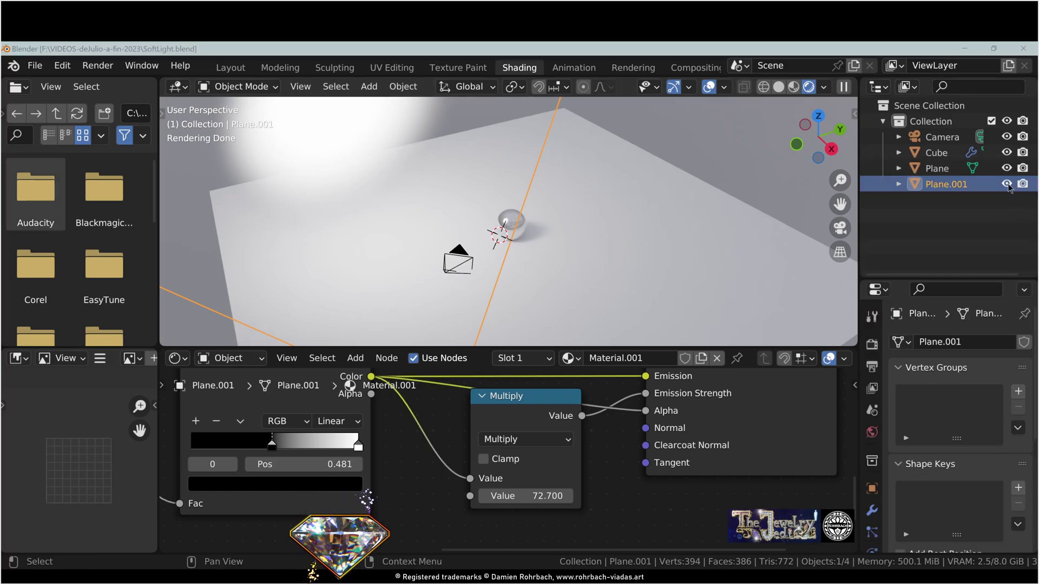
Hide the light plane Plane.001 and add a UV sphere positioned above the floor near the metal sphere.
{"action": "left_click", "coordinate": [1007, 184]}
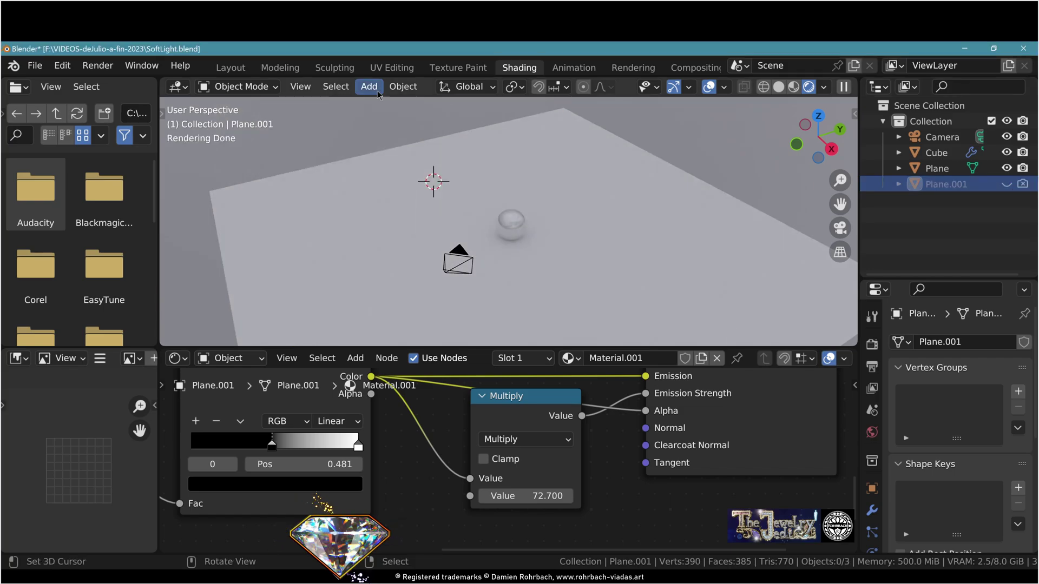
{"action": "left_click", "coordinate": [377, 88]}
{"action": "mouse_move", "coordinate": [411, 105]}
{"action": "left_click", "coordinate": [551, 154]}
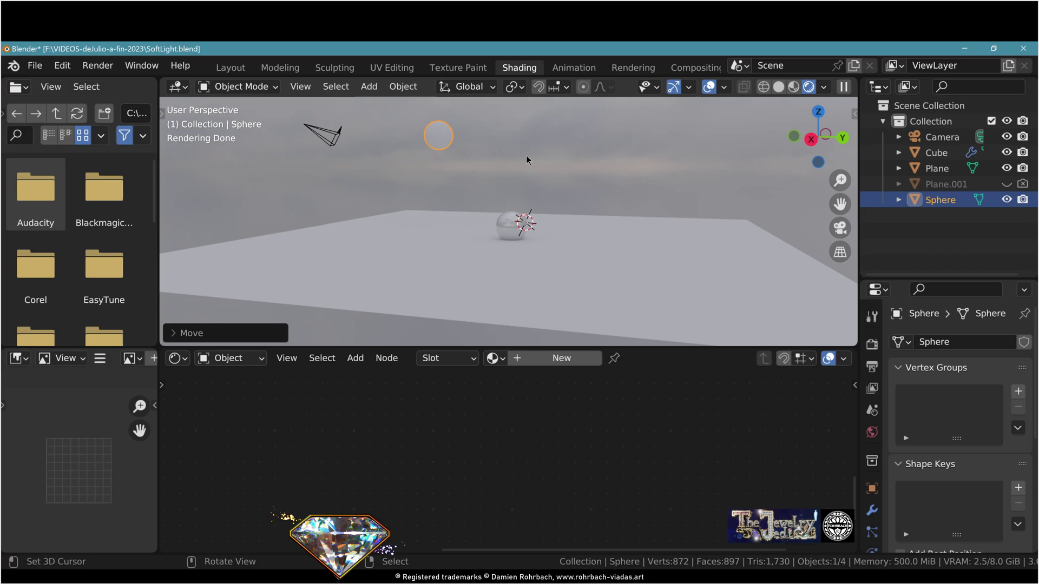
{"action": "key", "text": "KP_7"}
{"action": "scroll", "coordinate": [439, 190], "scroll_direction": "up", "scroll_amount": 3}
{"action": "key", "text": "g"}
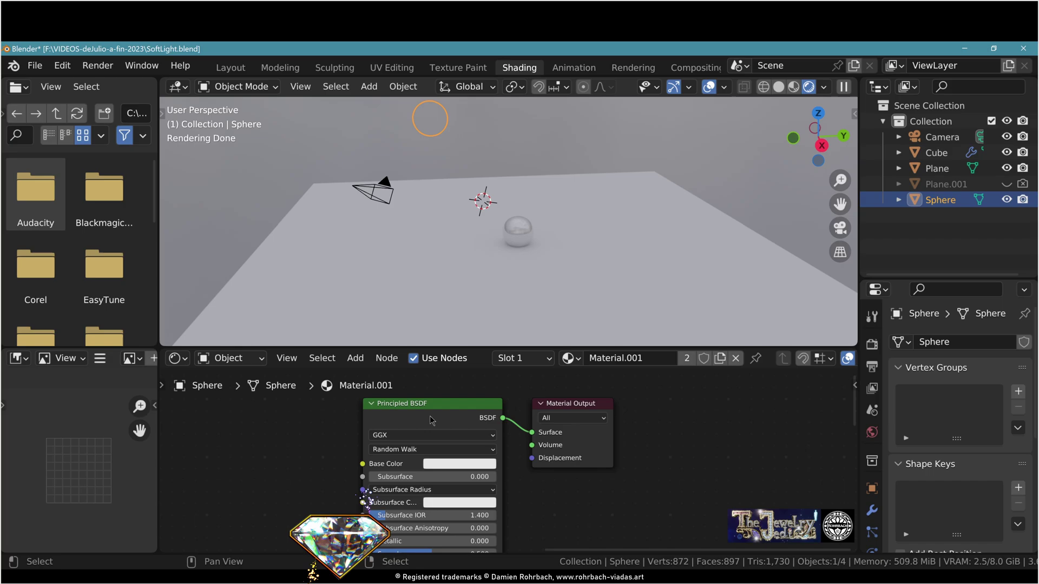
Replace the new sphere's Principled BSDF with a Principled Volume connected to the Material Output's Volume input.
{"action": "left_click", "coordinate": [430, 416]}
{"action": "key", "text": "x"}
{"action": "left_click", "coordinate": [356, 358]}
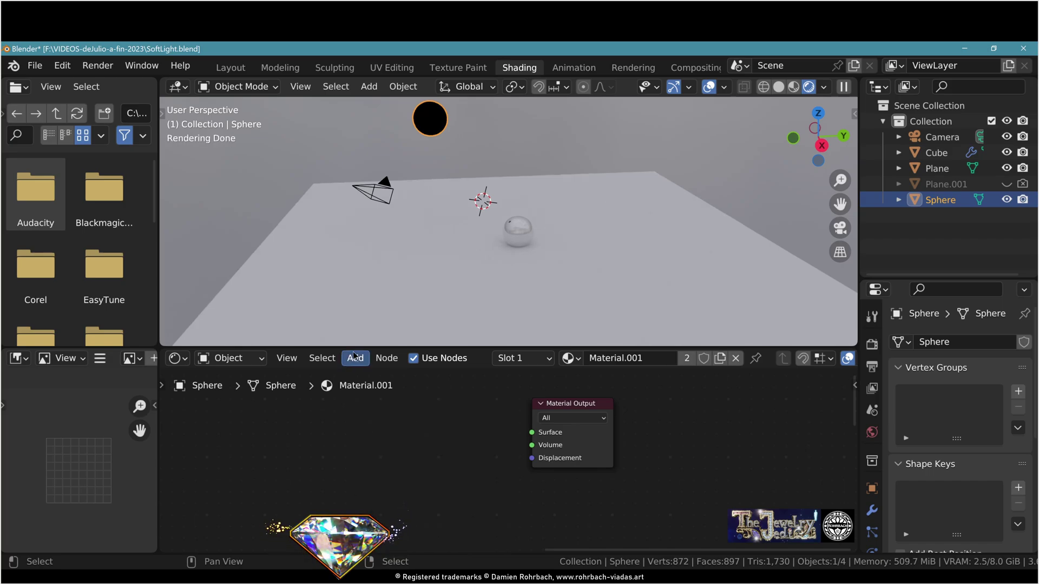
{"action": "mouse_move", "coordinate": [412, 431]}
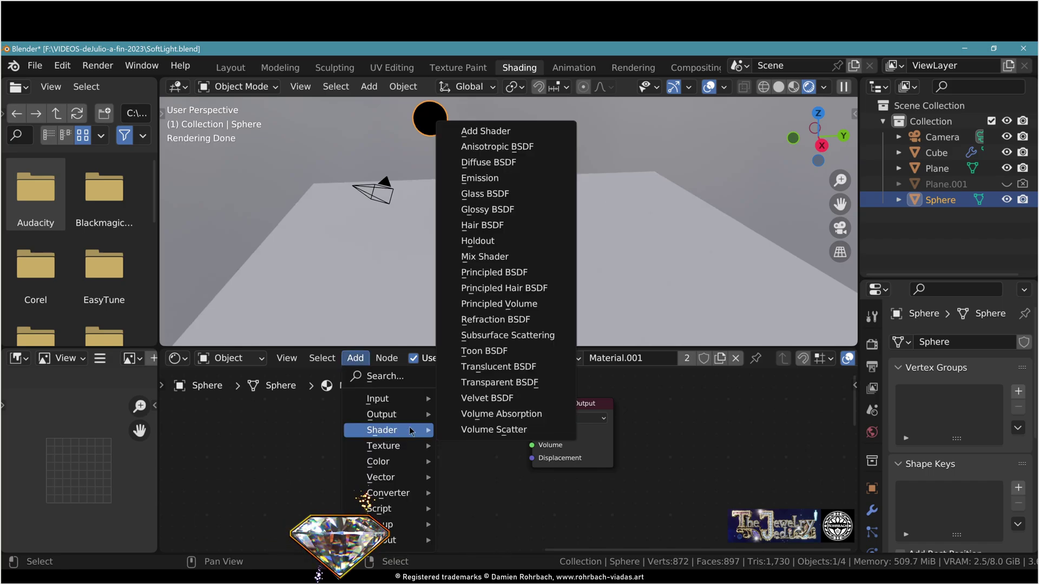
{"action": "left_click", "coordinate": [514, 304]}
{"action": "left_click", "coordinate": [462, 431]}
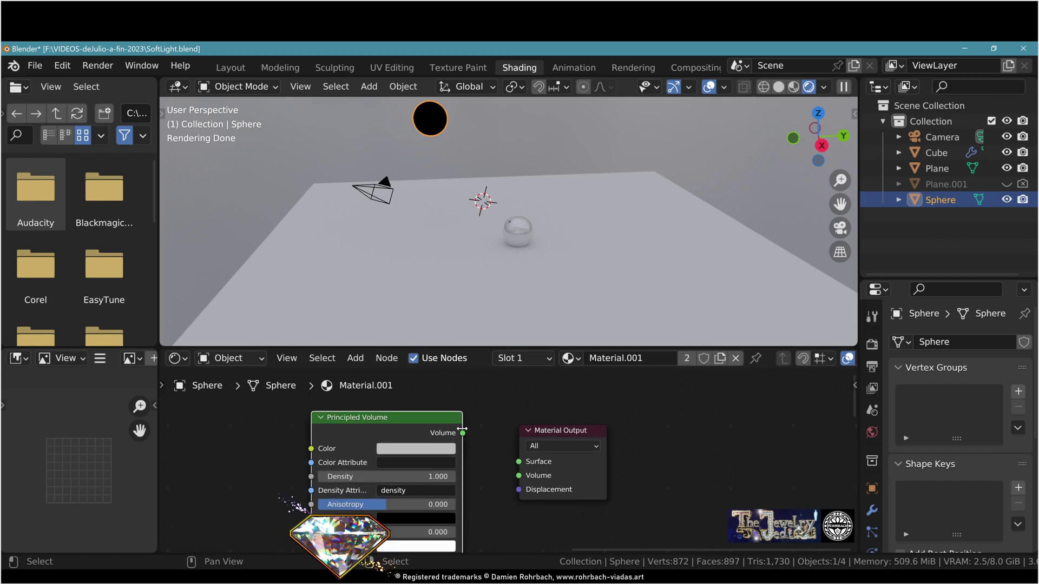
{"action": "left_click_drag", "start_coordinate": [463, 433], "coordinate": [519, 476]}
Move the gradient node chain, from Texture Coordinate to Multiply, next to the Principled Volume node.
{"action": "scroll", "coordinate": [399, 489], "scroll_direction": "down", "scroll_amount": 10}
{"action": "middle_click_drag", "start_coordinate": [399, 489], "coordinate": [534, 379]}
{"action": "scroll", "coordinate": [490, 482], "scroll_direction": "down", "scroll_amount": 4}
{"action": "left_click_drag", "start_coordinate": [257, 445], "coordinate": [510, 482]}
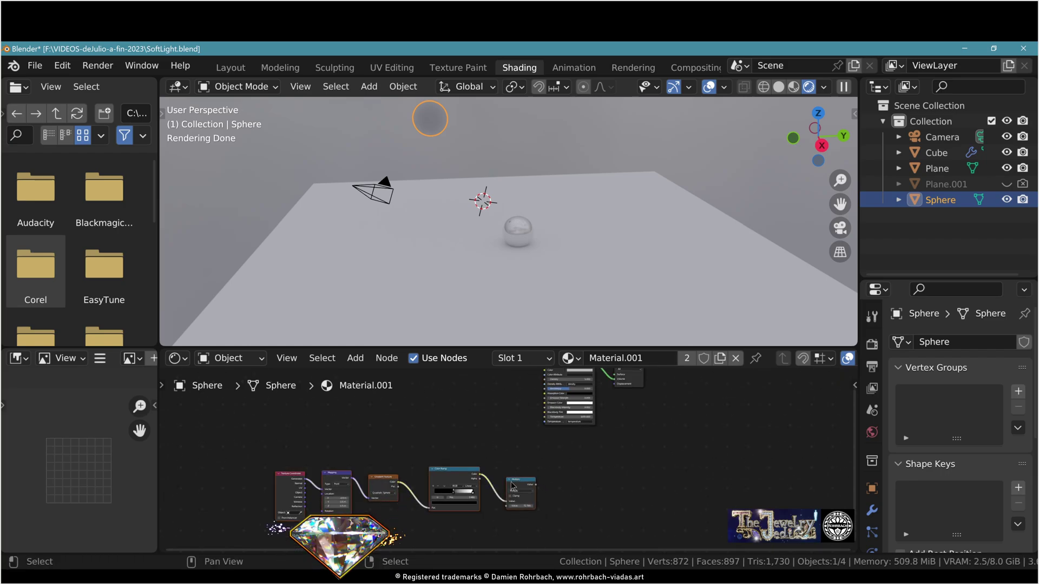
{"action": "key", "text": "g"}
{"action": "left_click", "coordinate": [507, 392]}
{"action": "left_click", "coordinate": [496, 512]}
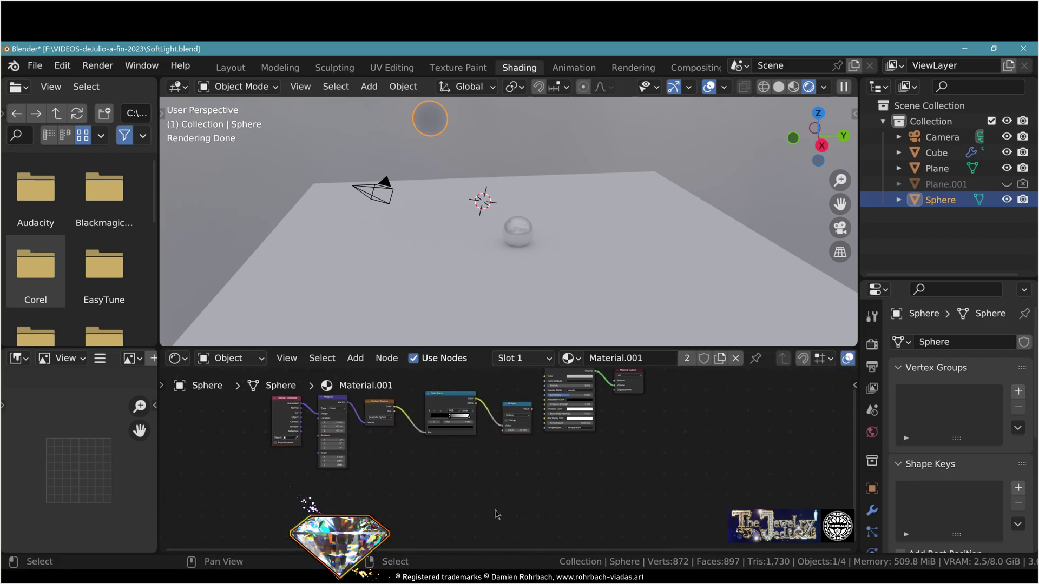
Connect the Multiply node's Value output to the Principled Volume's Emission Strength input.
{"action": "scroll", "coordinate": [547, 392], "scroll_direction": "up", "scroll_amount": 8}
{"action": "left_click_drag", "start_coordinate": [423, 433], "coordinate": [397, 440]}
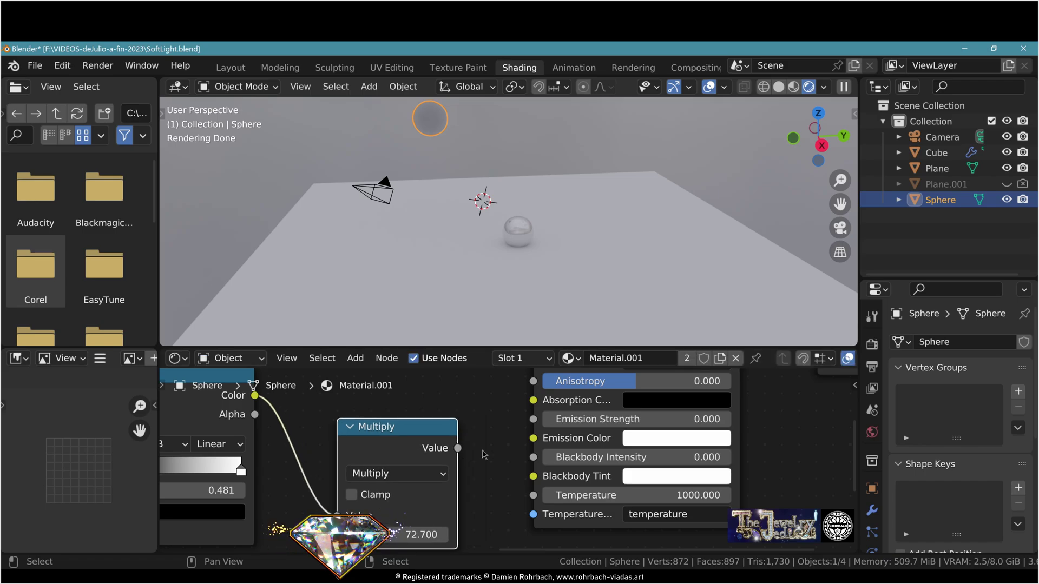
{"action": "left_click_drag", "start_coordinate": [458, 448], "coordinate": [533, 420]}
Duplicate the Color Ramp above the original, feed it from the Gradient Texture's Color, and connect its Color to the volume's Density.
{"action": "key", "text": "Home"}
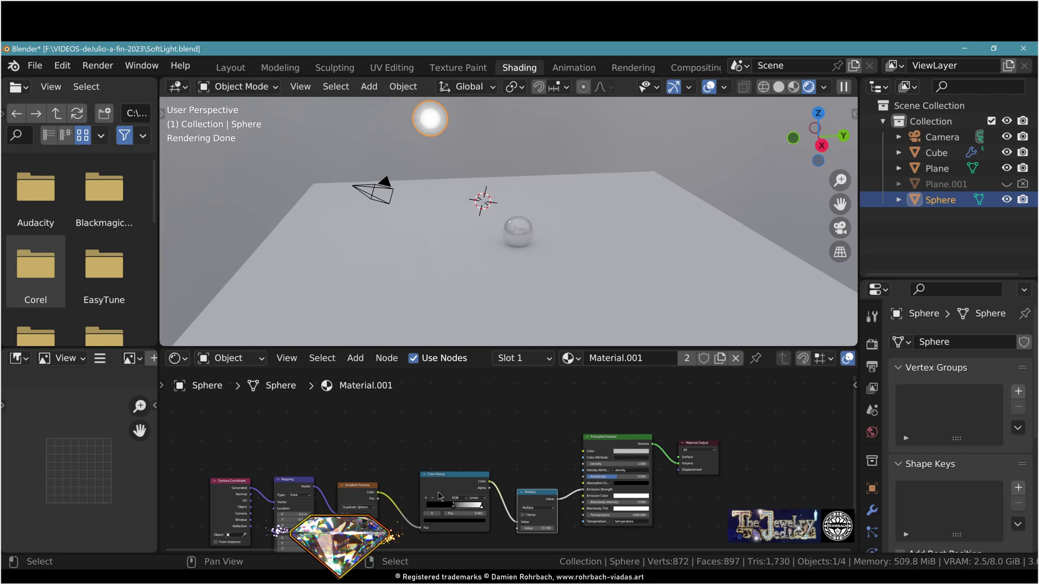
{"action": "left_click", "coordinate": [465, 476]}
{"action": "key", "text": "shift+d"}
{"action": "left_click", "coordinate": [495, 436]}
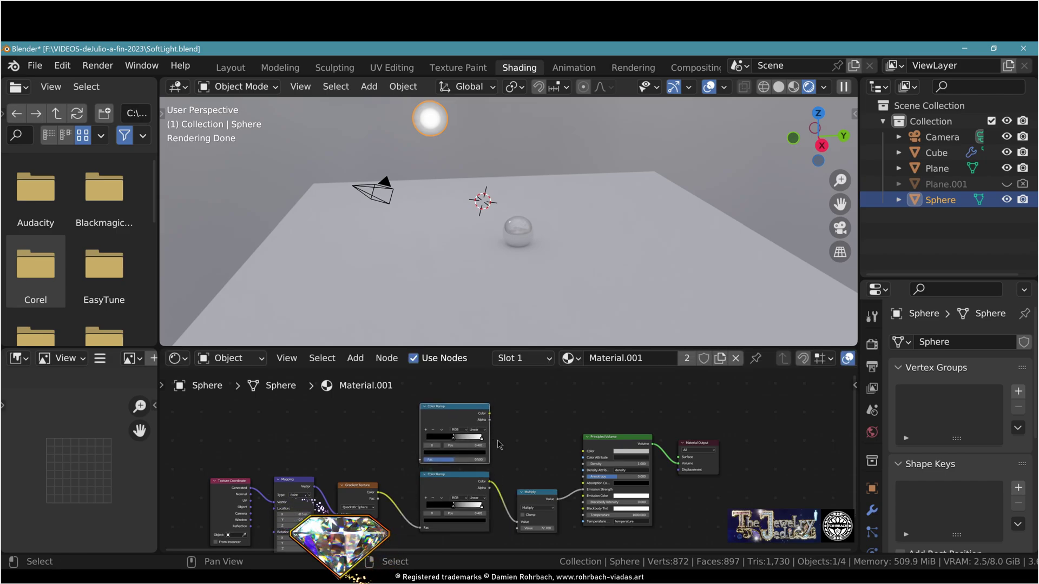
{"action": "scroll", "coordinate": [487, 428], "scroll_direction": "up", "scroll_amount": 2}
{"action": "left_click_drag", "start_coordinate": [464, 391], "coordinate": [612, 471]}
{"action": "left_click_drag", "start_coordinate": [282, 513], "coordinate": [351, 465]}
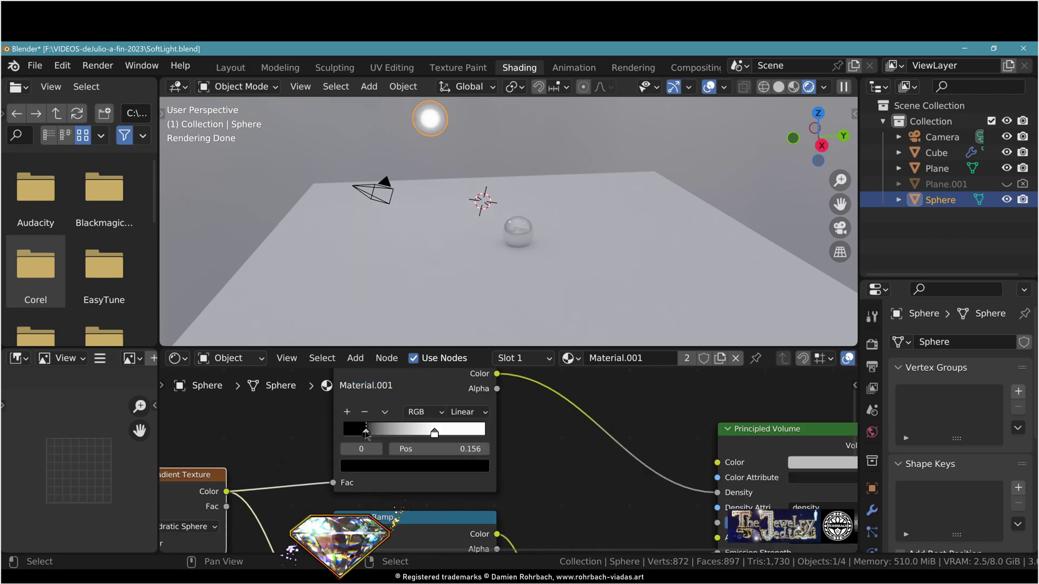
Move the density ramp's black stop to 0.128 and the emission ramp's black stop to 0.563.
{"action": "mouse_move", "coordinate": [367, 436]}
{"action": "left_mouse_down"}
{"action": "mouse_move", "coordinate": [425, 435]}
{"action": "mouse_move", "coordinate": [364, 446]}
{"action": "left_mouse_up"}
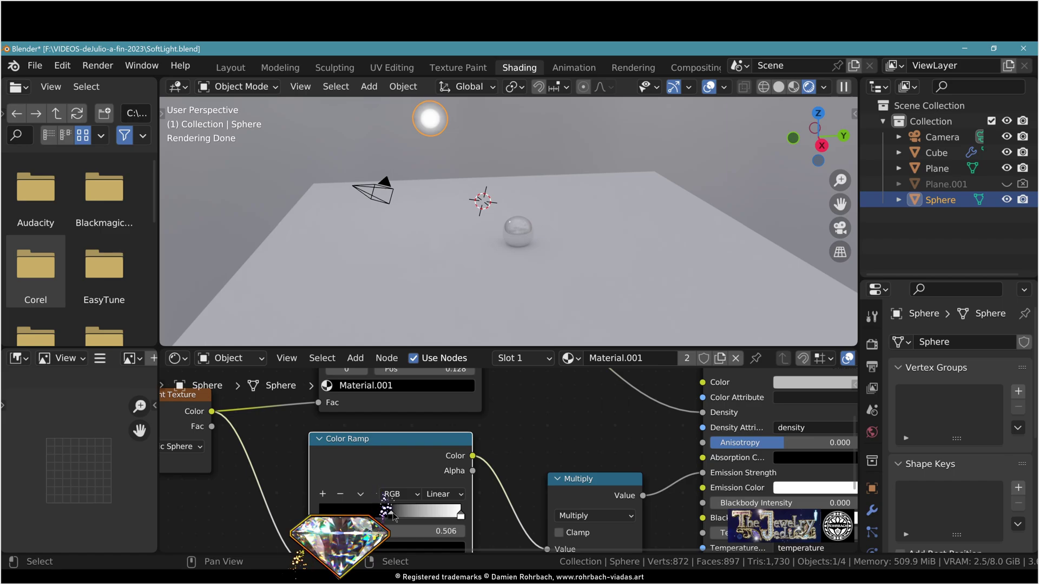
{"action": "left_click_drag", "start_coordinate": [392, 516], "coordinate": [400, 515]}
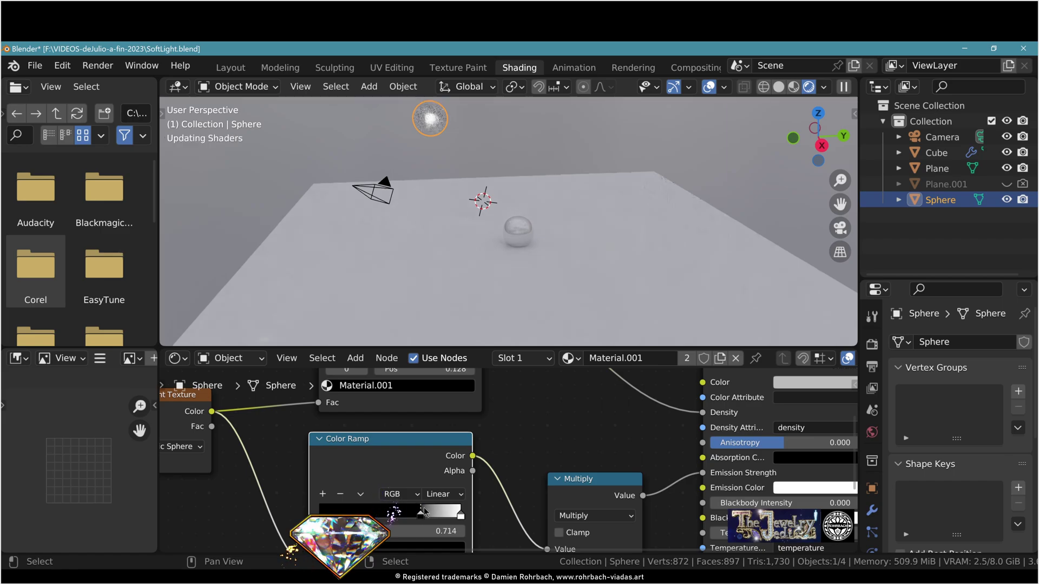
Enlarge the glowing sphere to more than twice its size in top view and reposition it relative to the metal sphere.
{"action": "key", "text": "KP_7"}
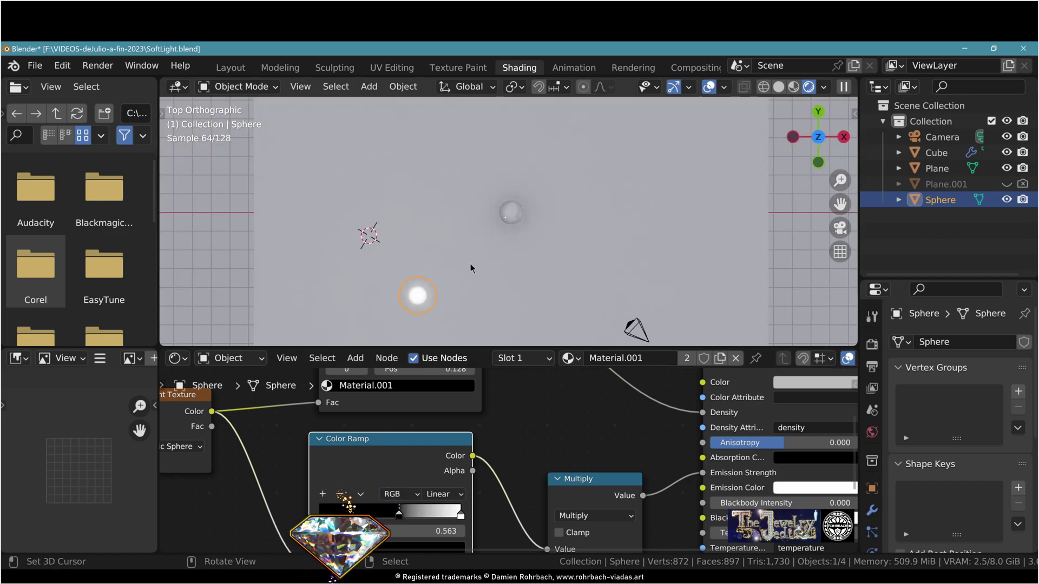
{"action": "key", "text": "s"}
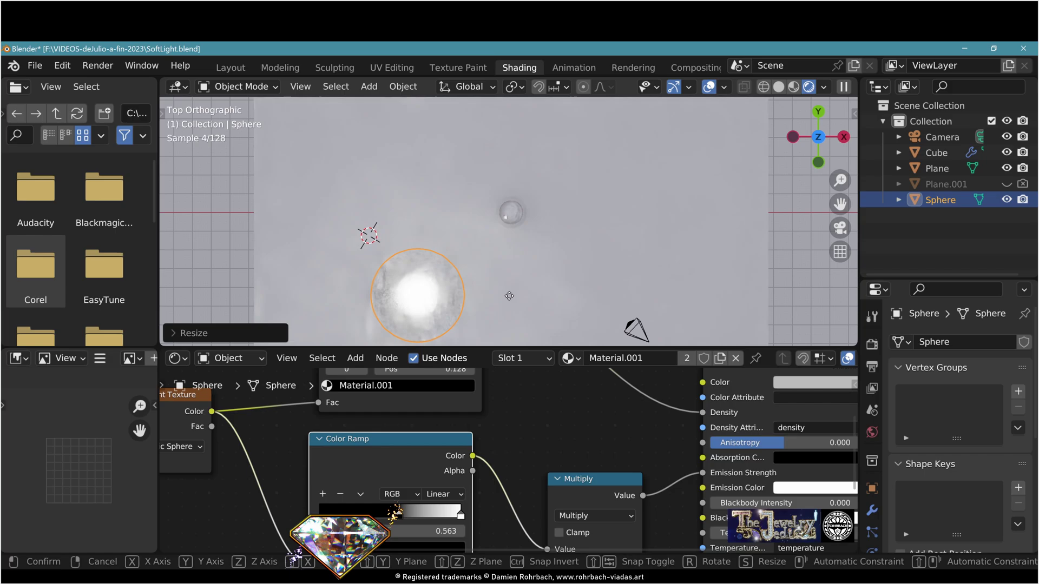
{"action": "left_click", "coordinate": [538, 268]}
{"action": "middle_click_drag", "start_coordinate": [515, 272], "coordinate": [472, 166]}
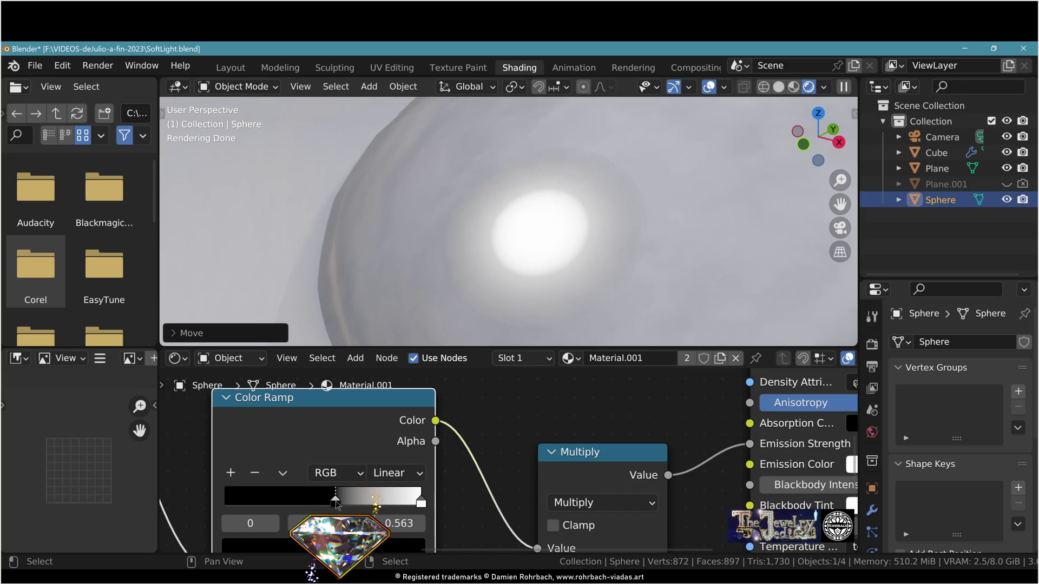
Shift the emission ramp's black stop toward the dark end and move its white stop to 0.578.
{"action": "left_click_drag", "start_coordinate": [335, 504], "coordinate": [294, 504]}
{"action": "left_click", "coordinate": [421, 503]}
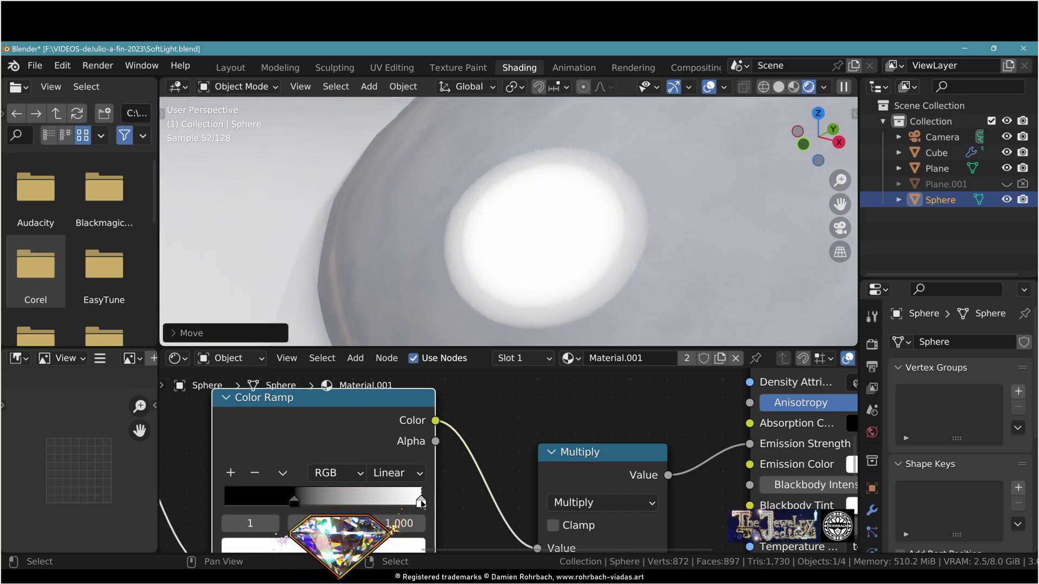
{"action": "left_click_drag", "start_coordinate": [421, 504], "coordinate": [339, 503]}
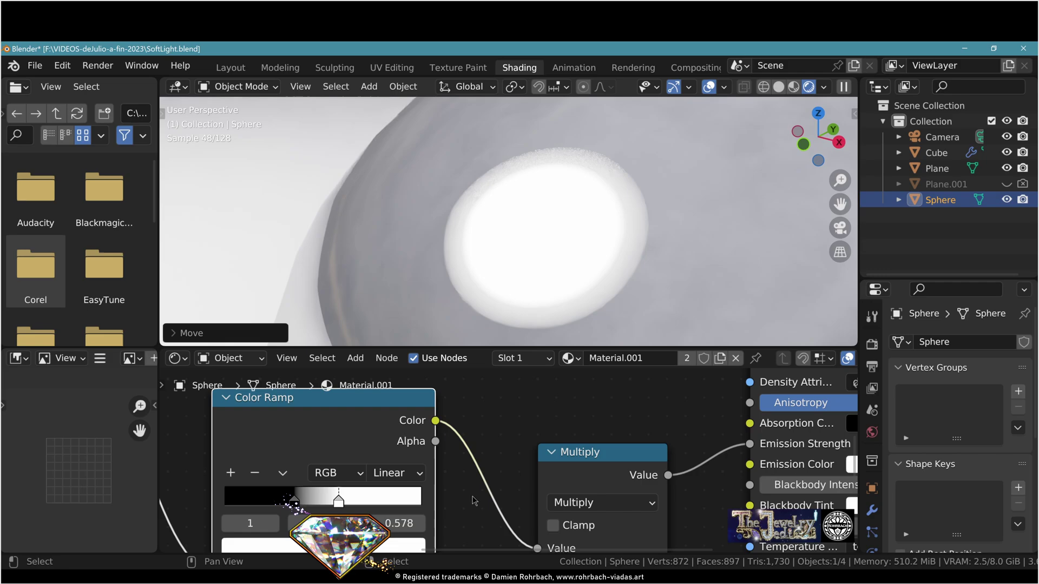